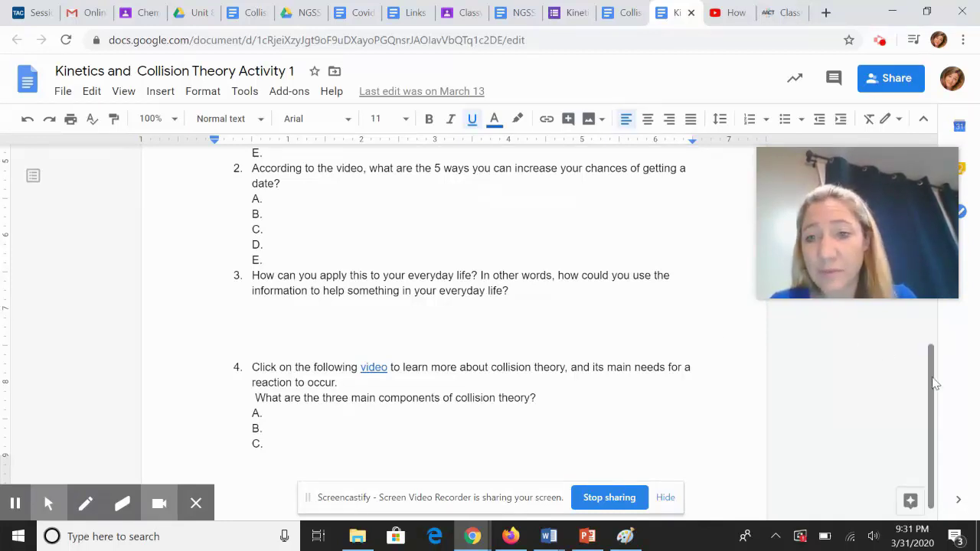
Review the video questions in the Kinetics and Collision Theory Activity 1 document
{"action": "left_click_drag", "start_coordinate": [934, 387], "coordinate": [913, 304]}
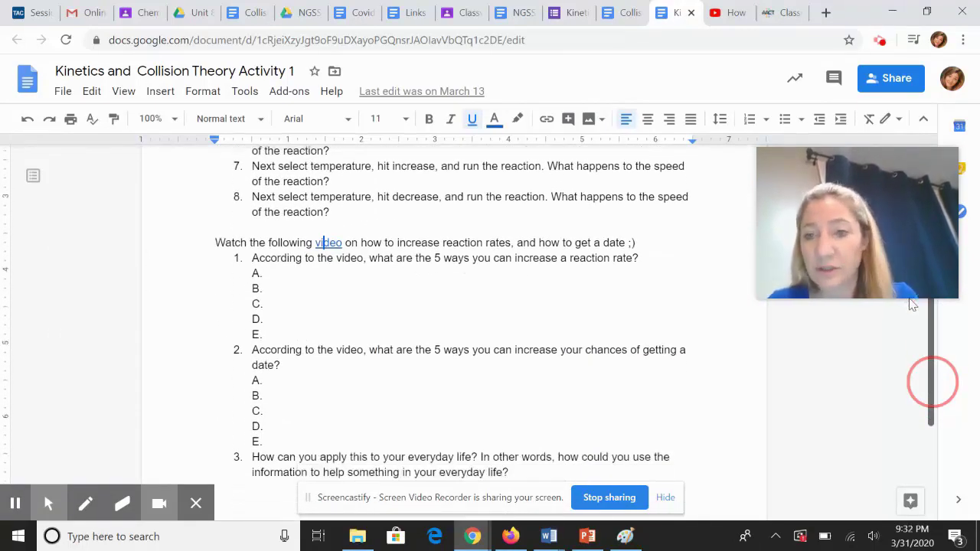
{"action": "scroll", "coordinate": [890, 391], "scroll_direction": "down", "scroll_amount": 2}
{"action": "scroll", "coordinate": [890, 391], "scroll_direction": "down", "scroll_amount": 1}
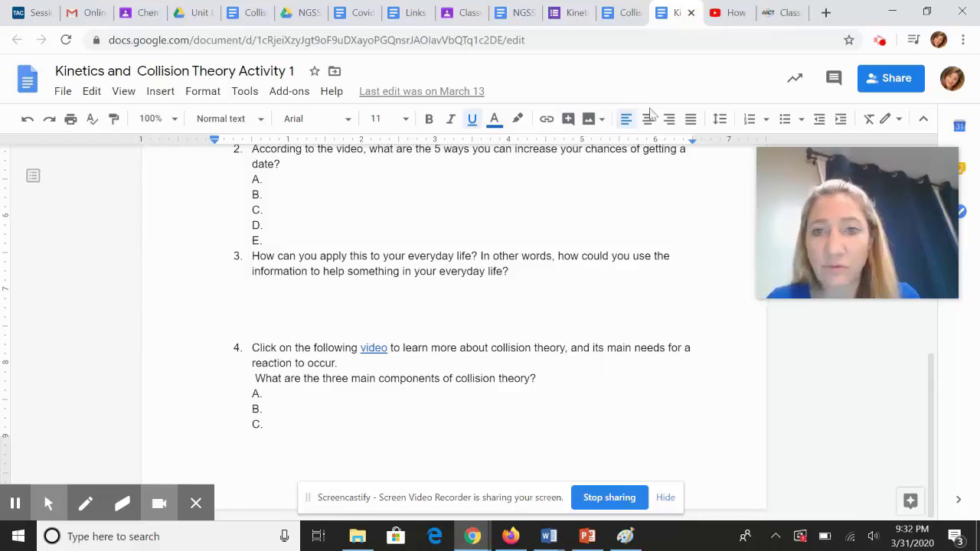
Open the BBC Bitesize page linked in the Collision Theory follow up document and review its Rate of reaction section
{"action": "left_click", "coordinate": [509, 12]}
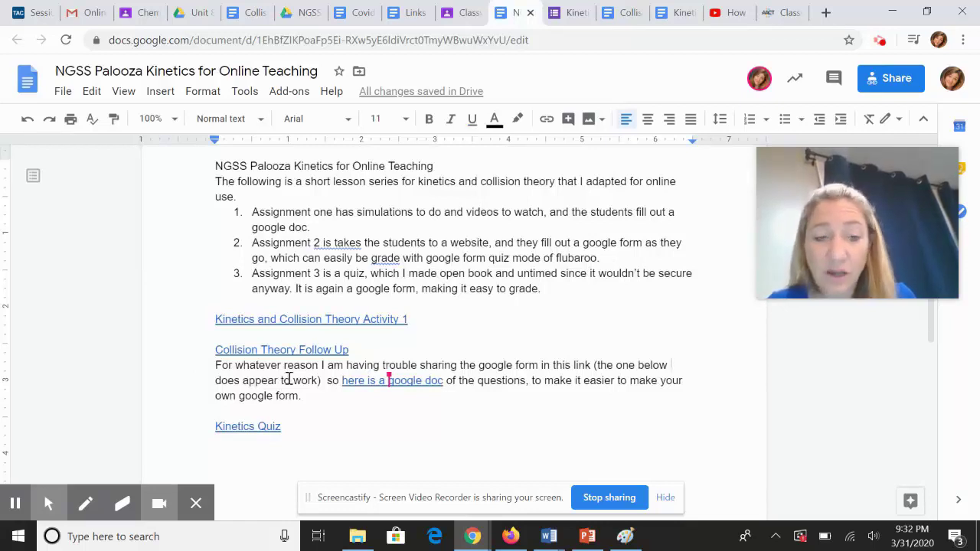
{"action": "left_click", "coordinate": [625, 15]}
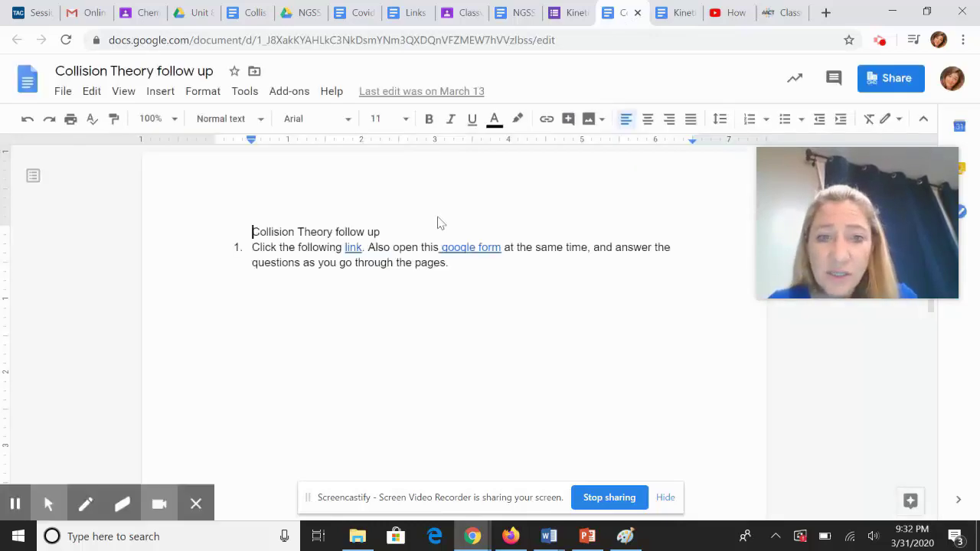
{"action": "left_click", "coordinate": [356, 248]}
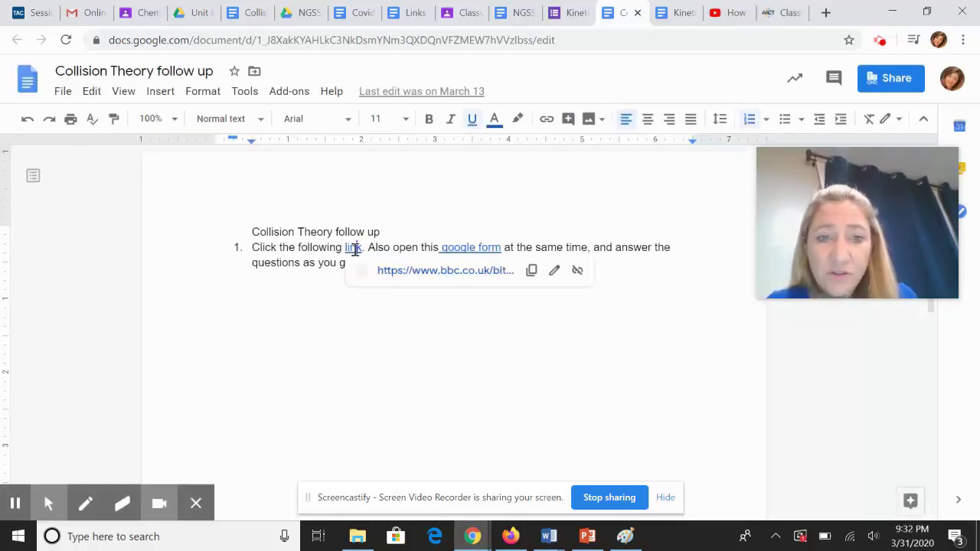
{"action": "left_click", "coordinate": [408, 274]}
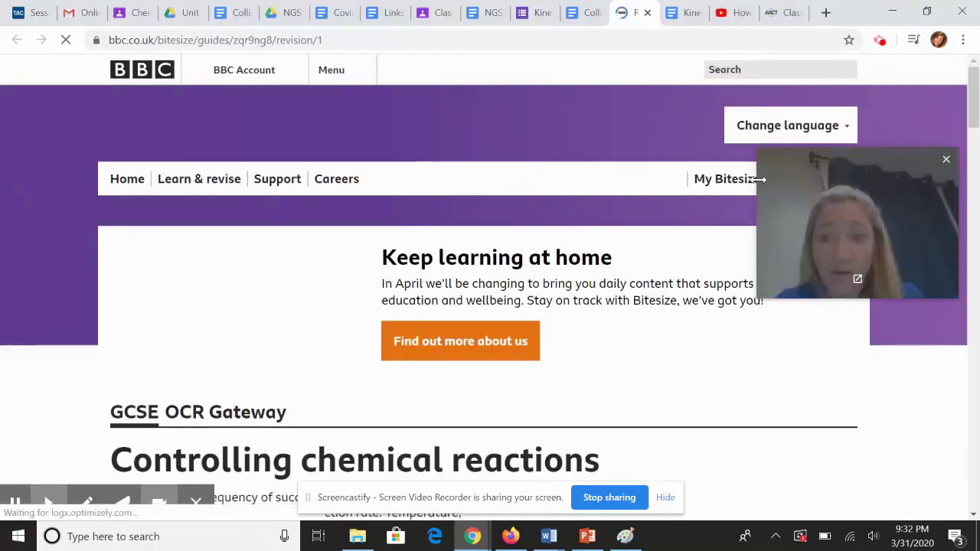
{"action": "scroll", "coordinate": [954, 118], "scroll_direction": "down", "scroll_amount": 3}
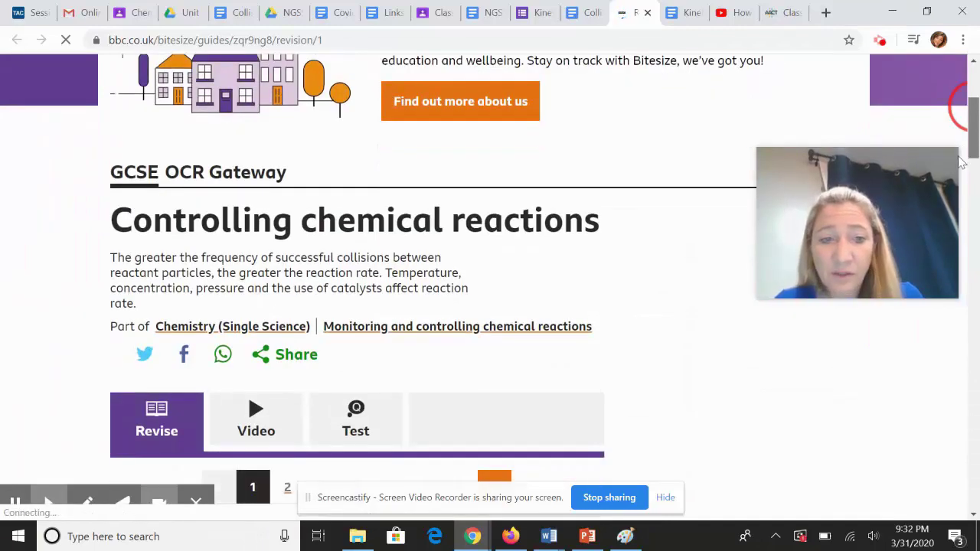
{"action": "scroll", "coordinate": [958, 156], "scroll_direction": "down", "scroll_amount": 6}
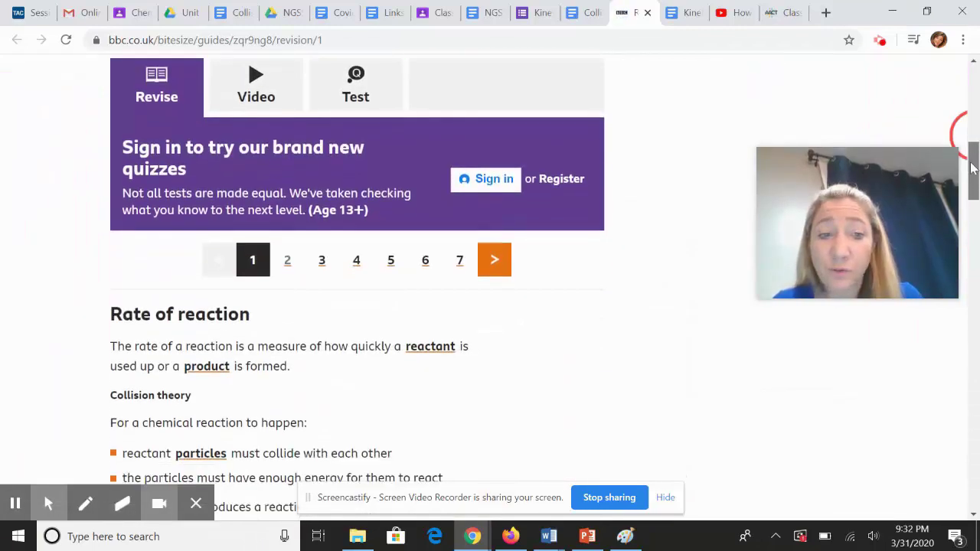
{"action": "scroll", "coordinate": [966, 187], "scroll_direction": "down", "scroll_amount": 2}
{"action": "scroll", "coordinate": [968, 189], "scroll_direction": "up", "scroll_amount": 1}
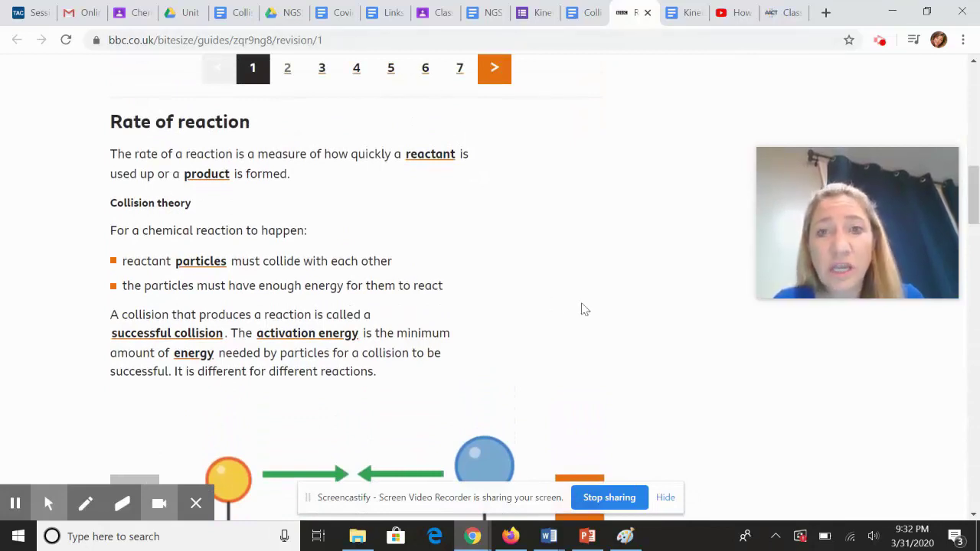
Open the Google Form linked in the Collision Theory follow up document and review the fields on its first page
{"action": "left_click", "coordinate": [580, 19]}
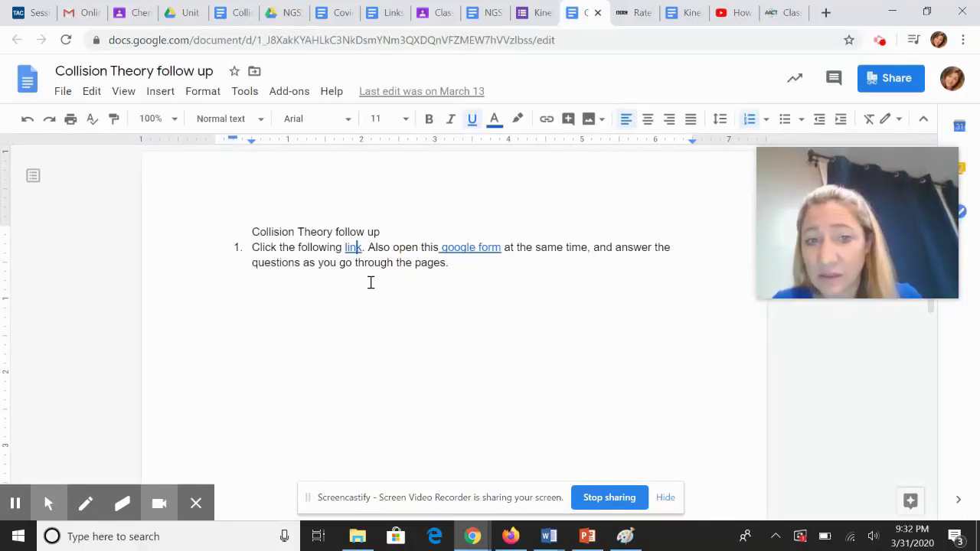
{"action": "left_click", "coordinate": [461, 252]}
{"action": "left_click", "coordinate": [502, 273]}
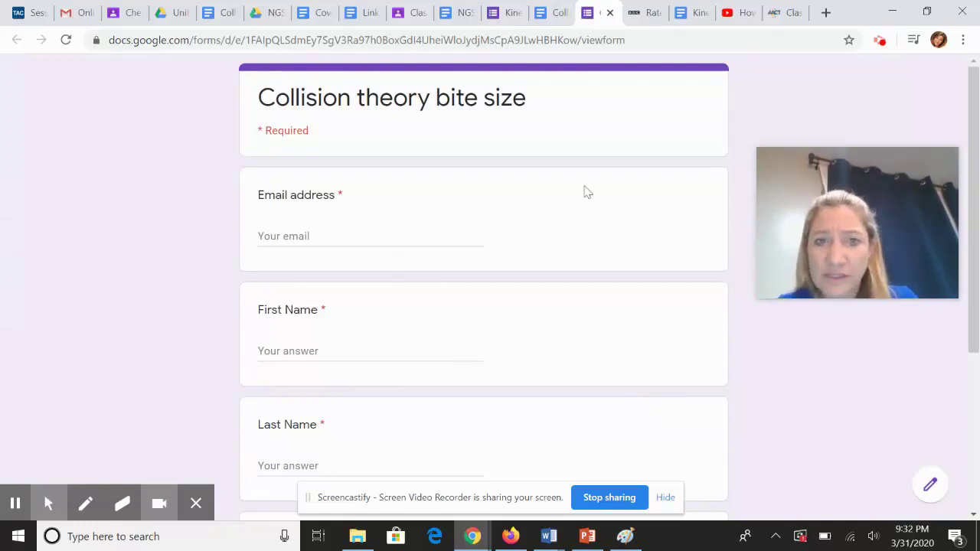
{"action": "mouse_move", "coordinate": [941, 181]}
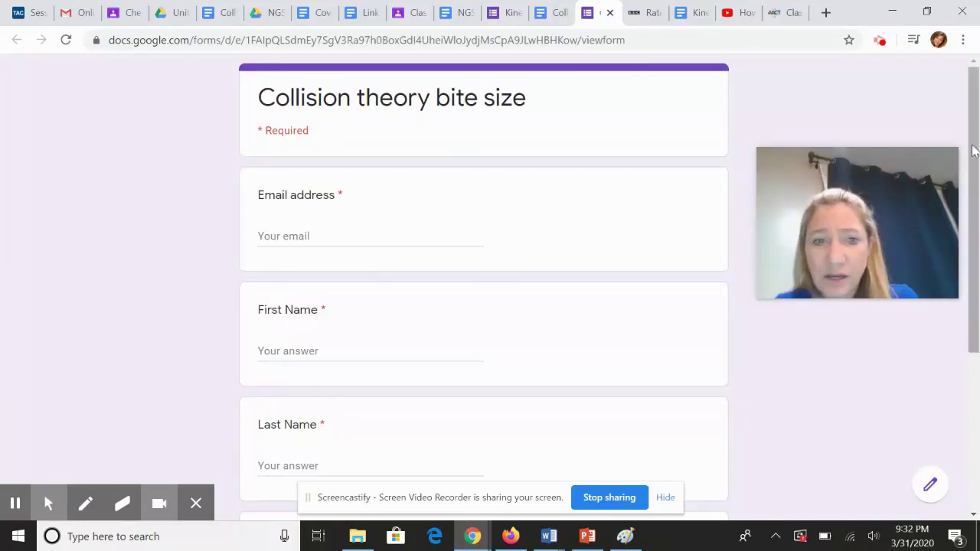
{"action": "left_click_drag", "start_coordinate": [973, 149], "coordinate": [974, 308]}
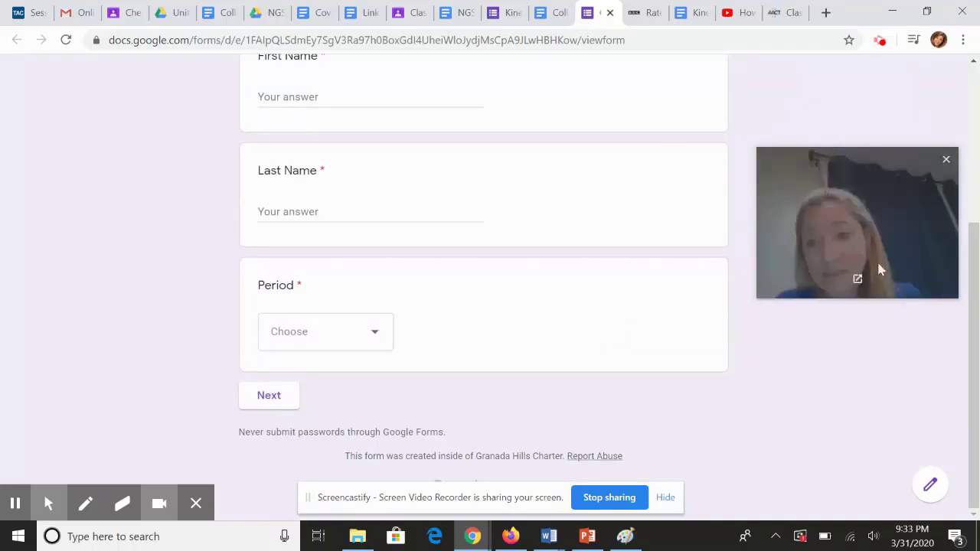
Open the Collision Theory Follow Up form for editing and view its responses in the linked spreadsheet
{"action": "left_click", "coordinate": [928, 486]}
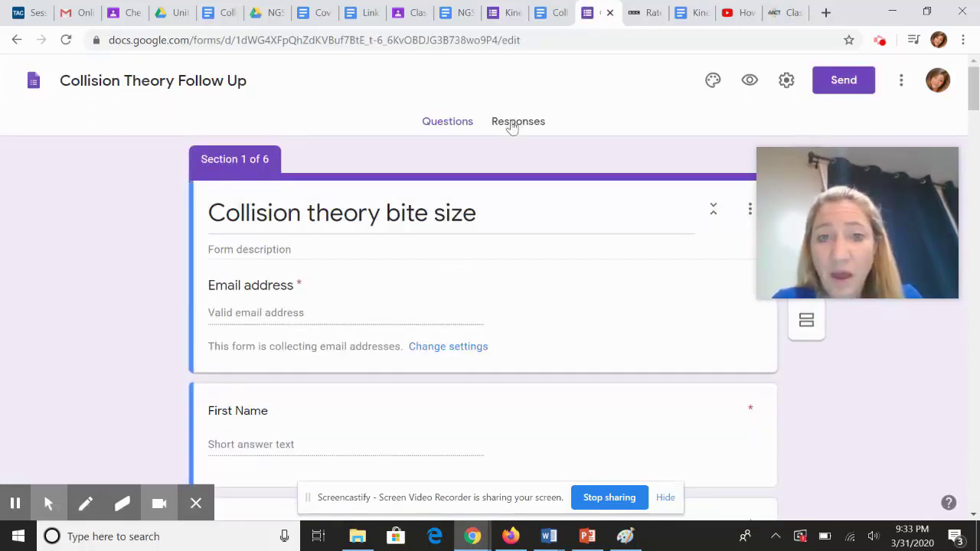
{"action": "left_click", "coordinate": [512, 127]}
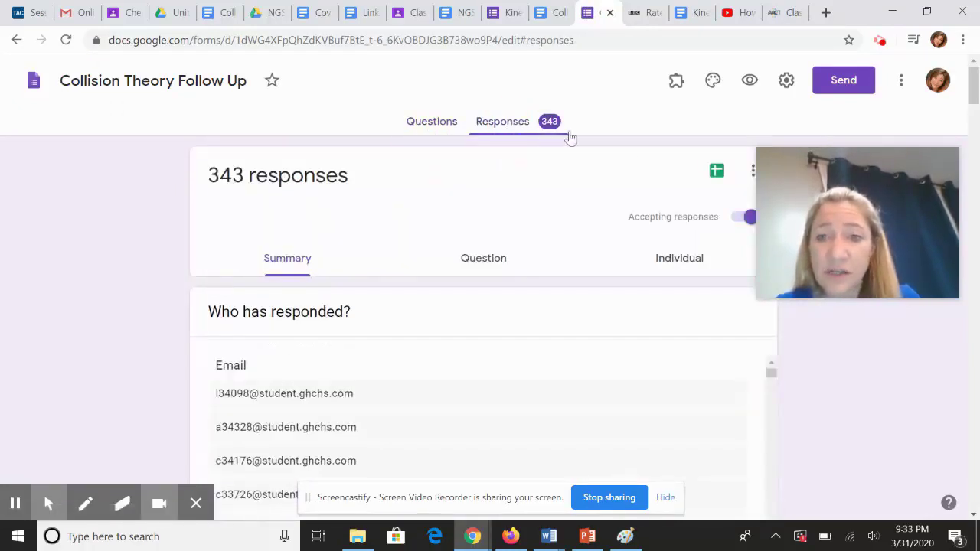
{"action": "left_click", "coordinate": [718, 176]}
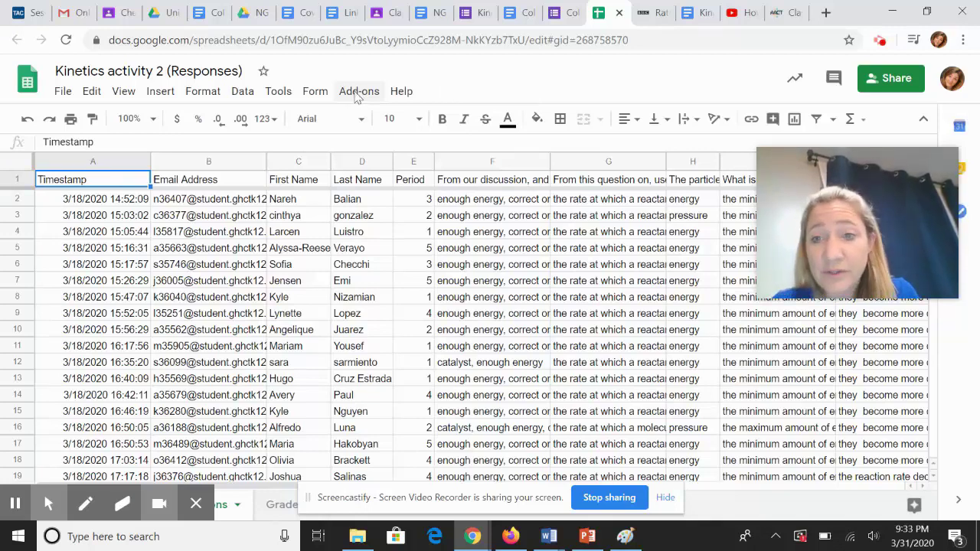
Show the Flubaroo add-on's grading options for the Kinetics activity 2 responses
{"action": "left_click", "coordinate": [354, 95]}
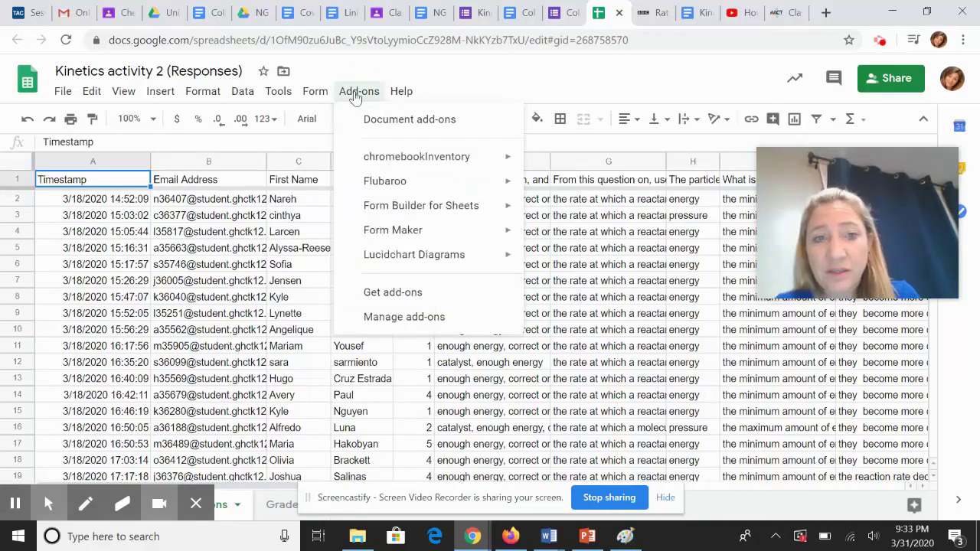
{"action": "left_click", "coordinate": [350, 98]}
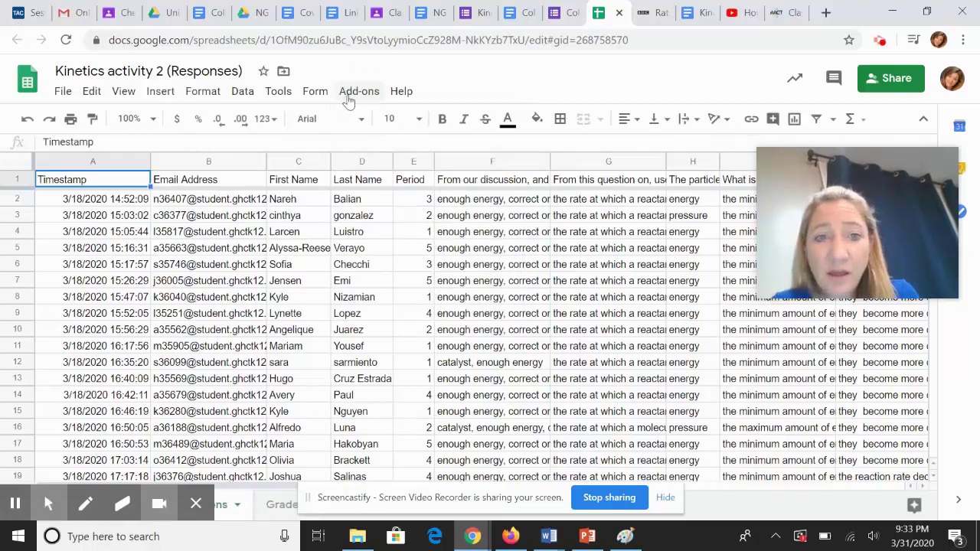
{"action": "left_click", "coordinate": [351, 94]}
{"action": "mouse_move", "coordinate": [368, 189]}
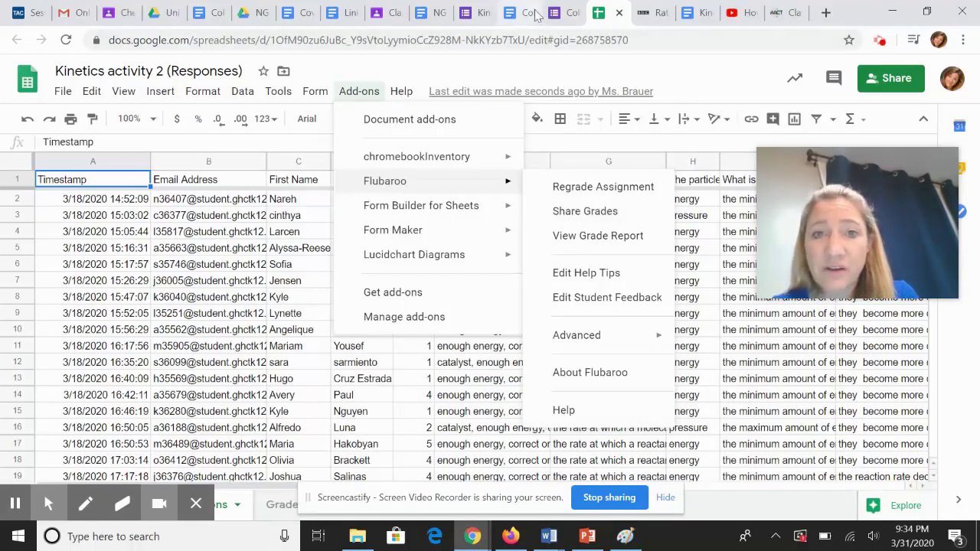
Make a copy of the Collision Theory Follow Up Questions document linked in the NGSS Palooza Kinetics for Online Teaching document
{"action": "left_click", "coordinate": [426, 17]}
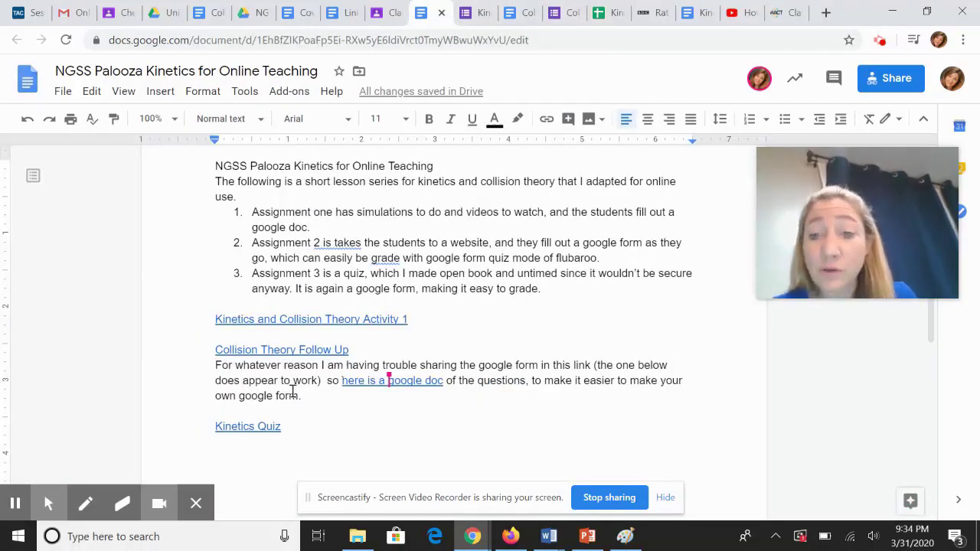
{"action": "left_click", "coordinate": [370, 382]}
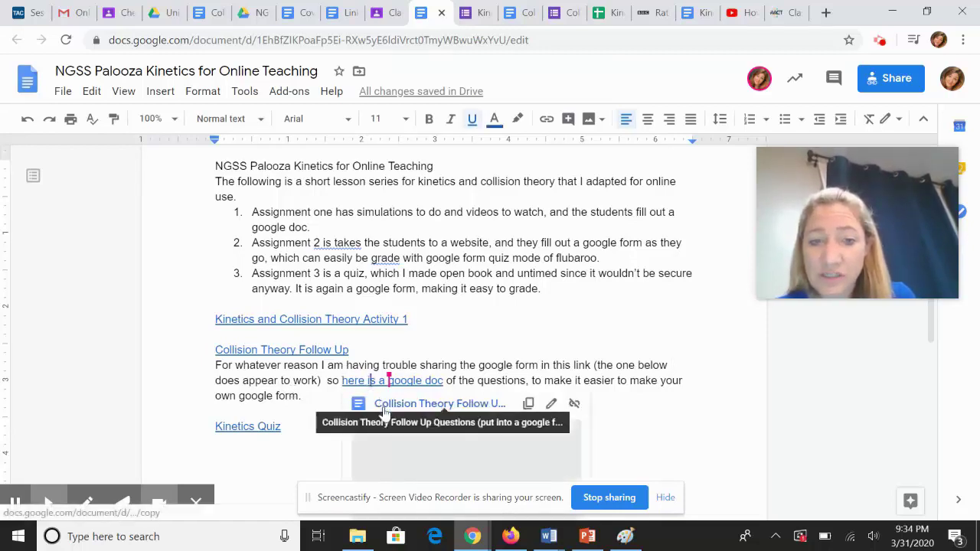
{"action": "left_click", "coordinate": [386, 406]}
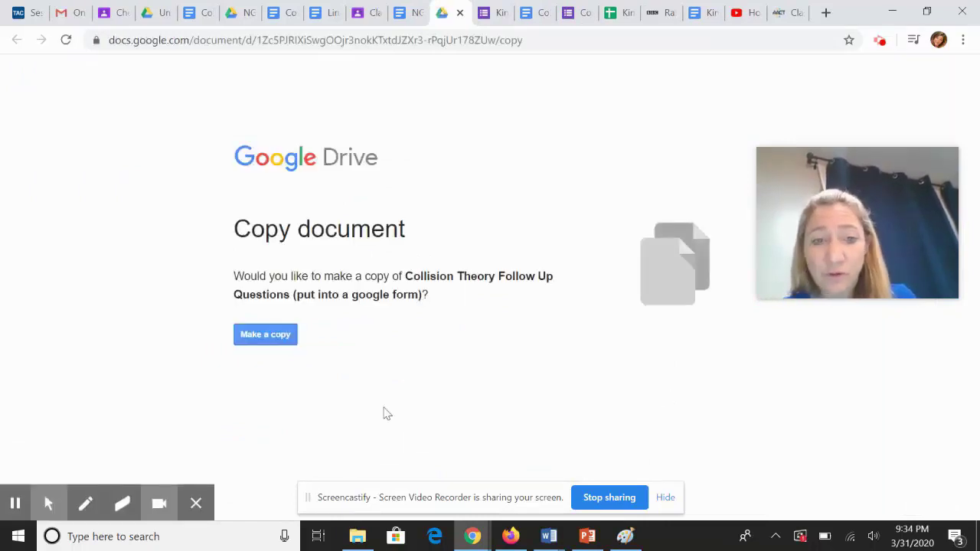
{"action": "left_click", "coordinate": [270, 338]}
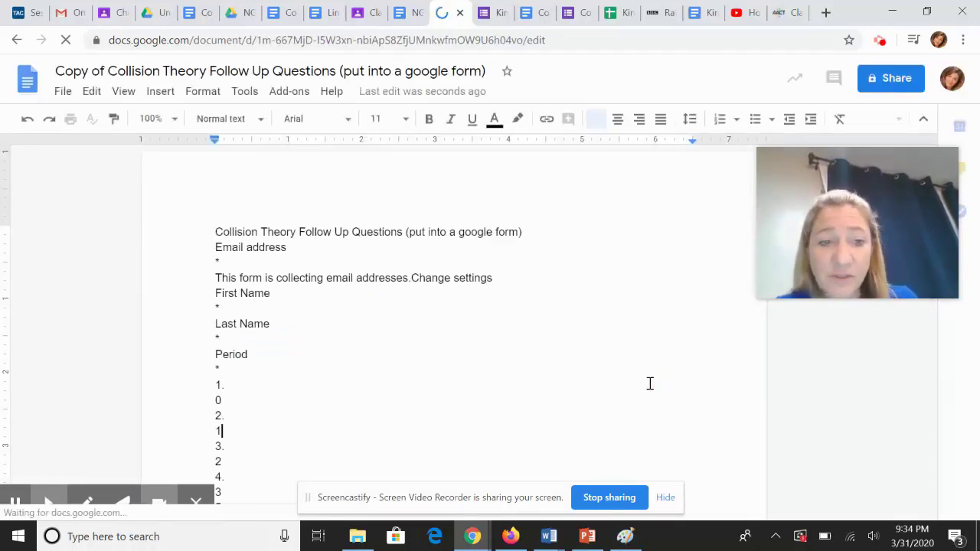
Review the form questions and answer choices in the copied Collision Theory Follow Up Questions document
{"action": "scroll", "coordinate": [651, 384], "scroll_direction": "down", "scroll_amount": 1}
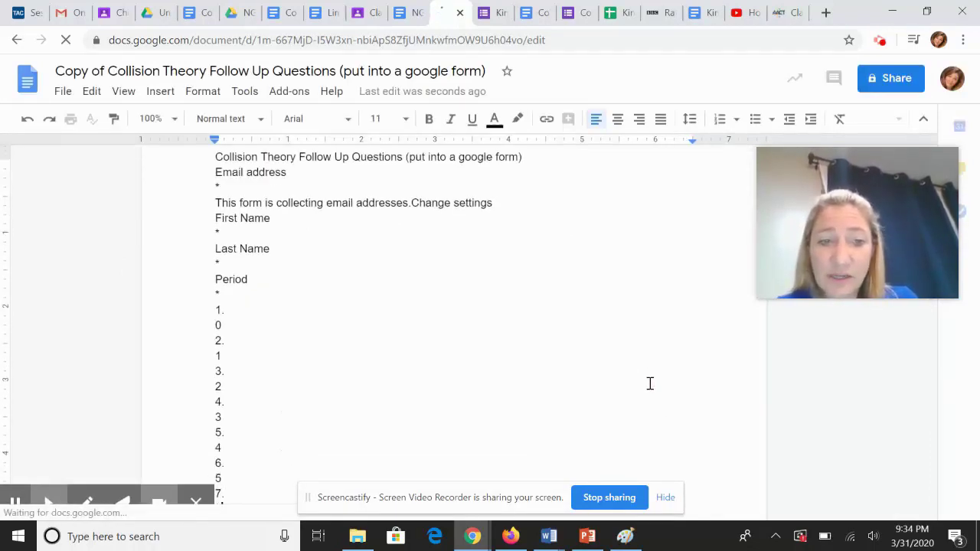
{"action": "scroll", "coordinate": [650, 384], "scroll_direction": "down", "scroll_amount": 15}
{"action": "scroll", "coordinate": [649, 390], "scroll_direction": "down", "scroll_amount": 3}
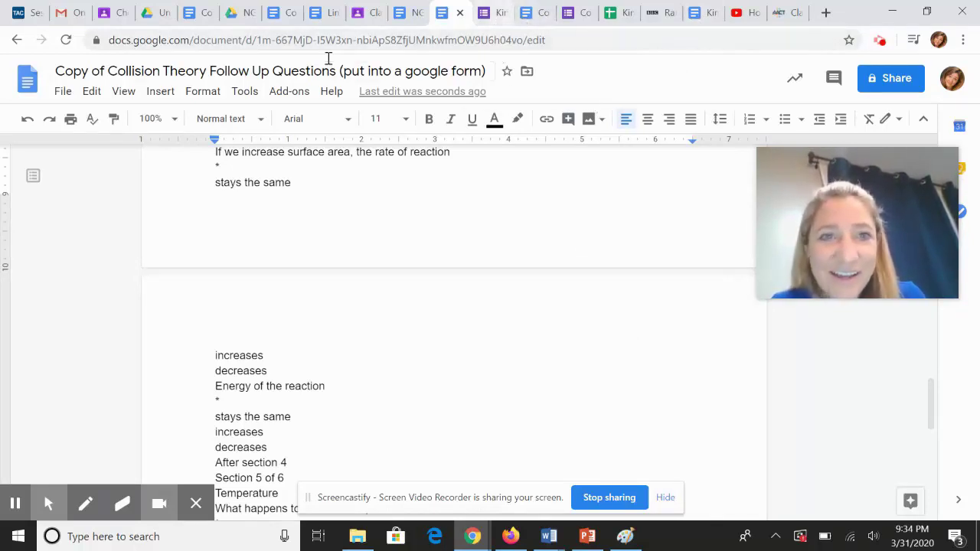
Return to the NGSS Palooza Kinetics for Online Teaching document and preview the Kinetics Quiz link
{"action": "left_click", "coordinate": [413, 20]}
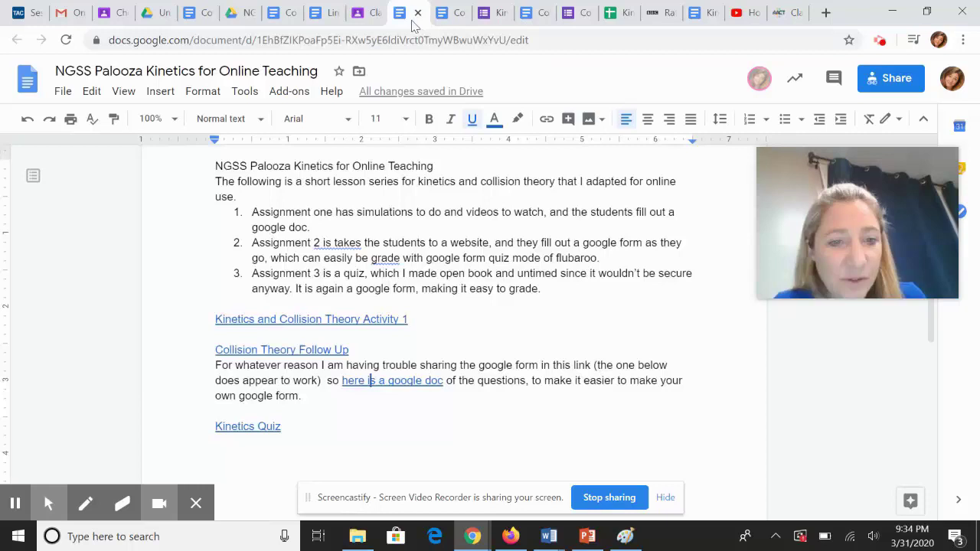
{"action": "left_click", "coordinate": [249, 447]}
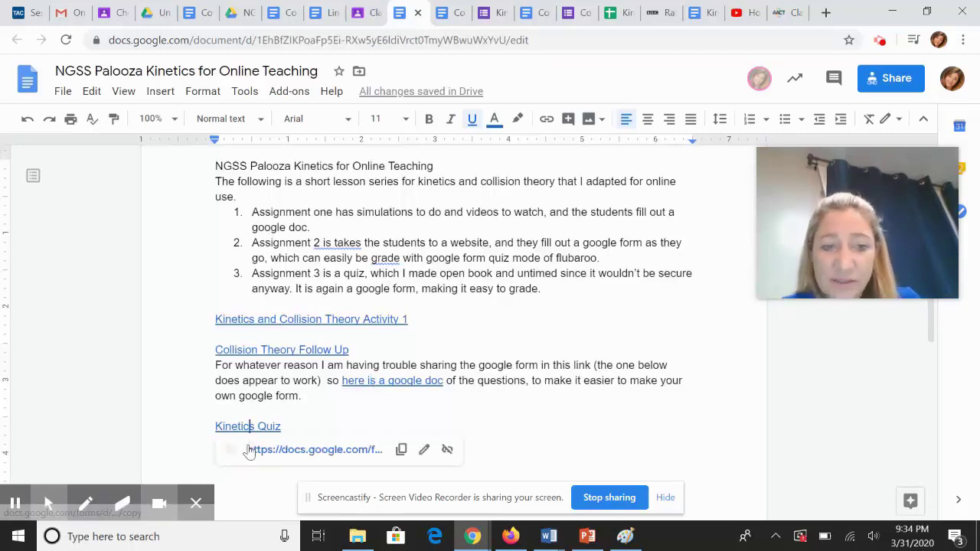
{"action": "left_click", "coordinate": [303, 423]}
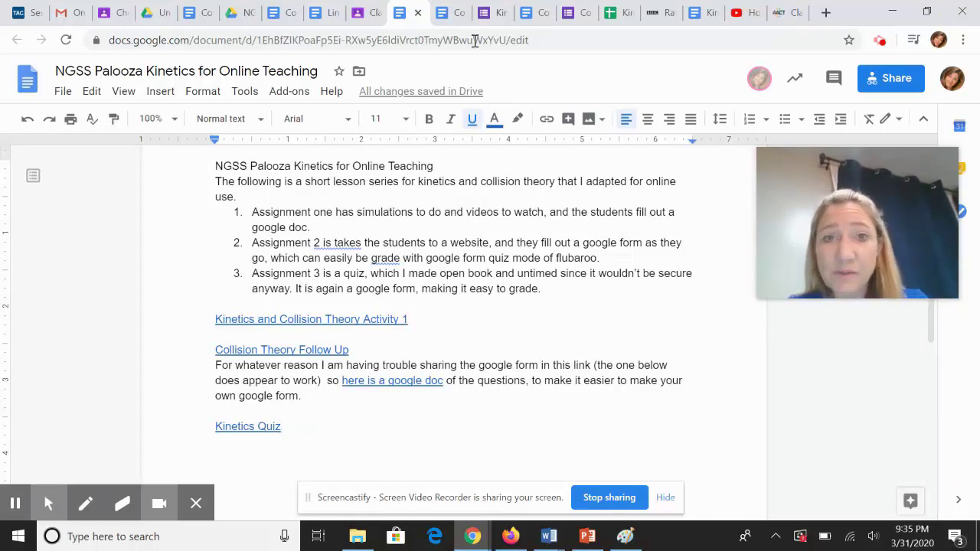
Review the questions in the Kinetics quiz form and return to the NGSS Palooza Kinetics for Online Teaching document
{"action": "left_click", "coordinate": [494, 18]}
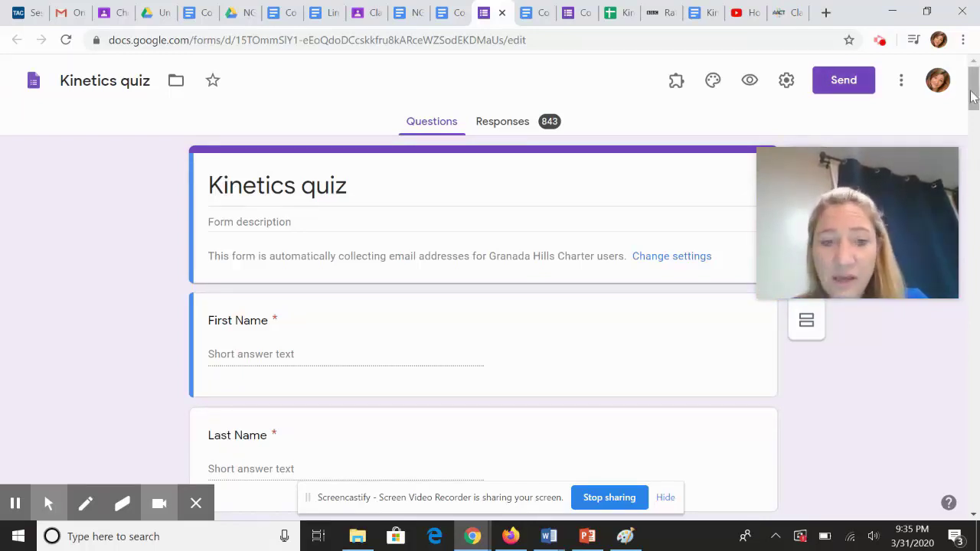
{"action": "left_click_drag", "start_coordinate": [973, 96], "coordinate": [946, 219]}
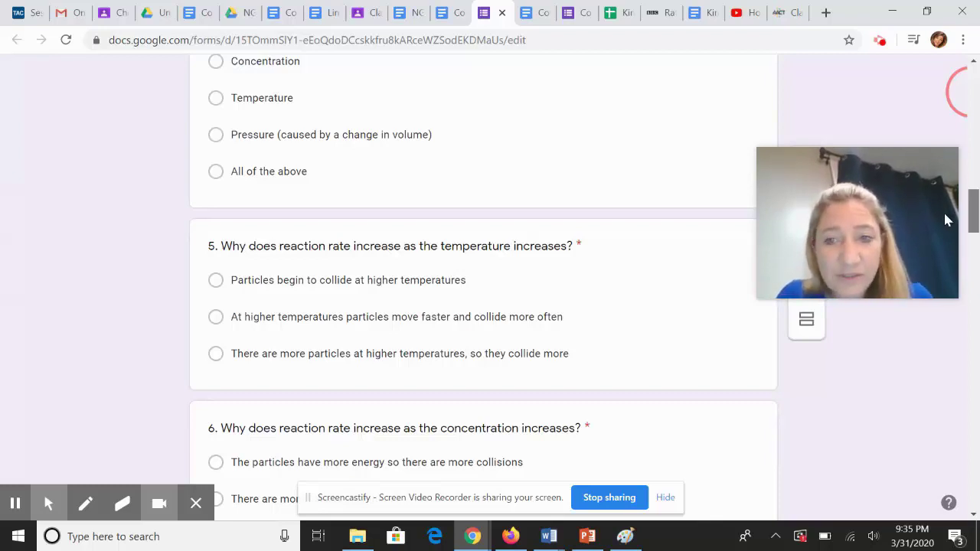
{"action": "scroll", "coordinate": [944, 218], "scroll_direction": "up", "scroll_amount": 15}
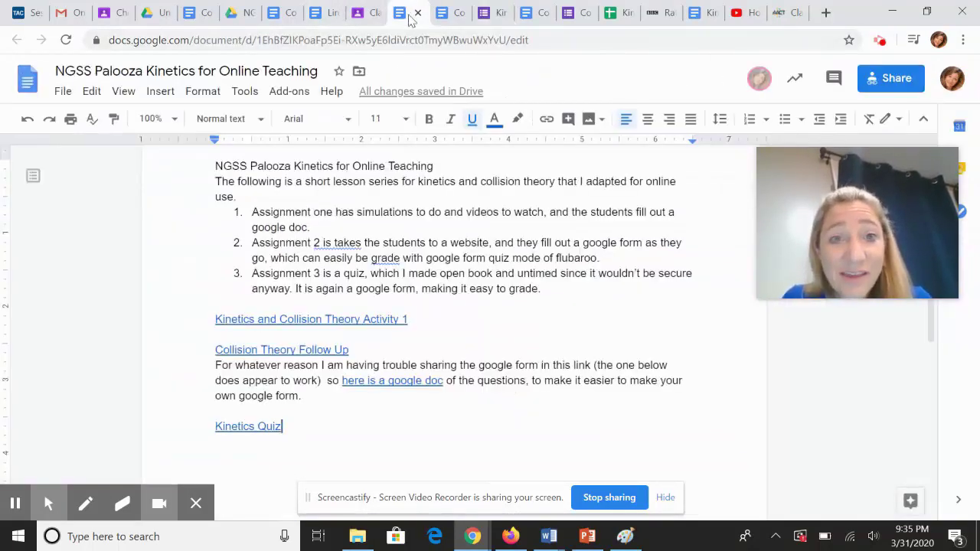
{"action": "left_click", "coordinate": [408, 13]}
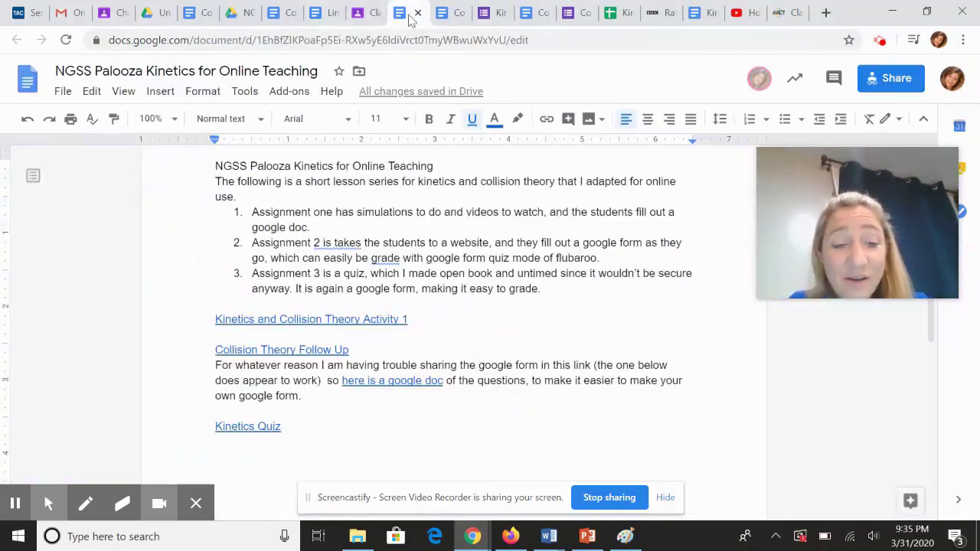
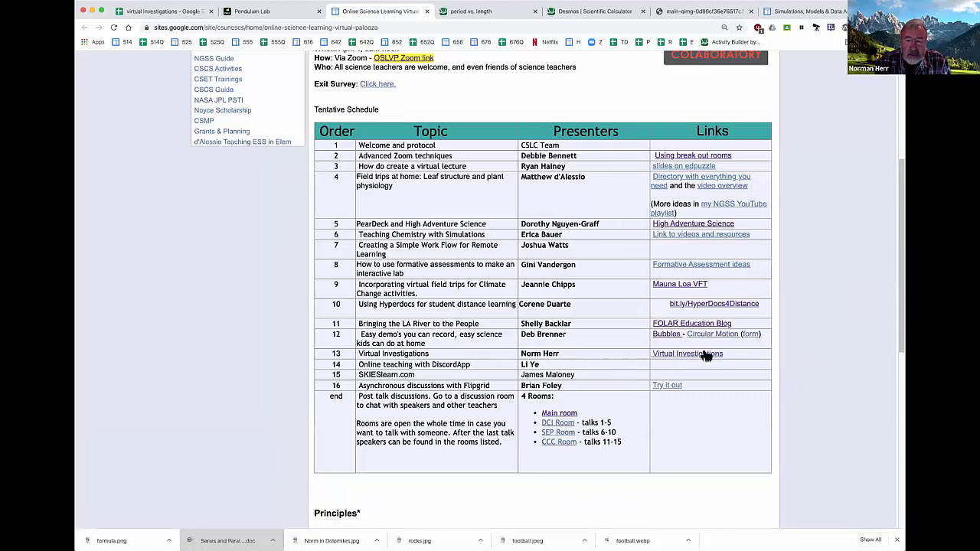
Switch to the virtual investigations spreadsheet and select cell A3 in the first name column of the participants sheet
{"action": "left_click", "coordinate": [181, 10]}
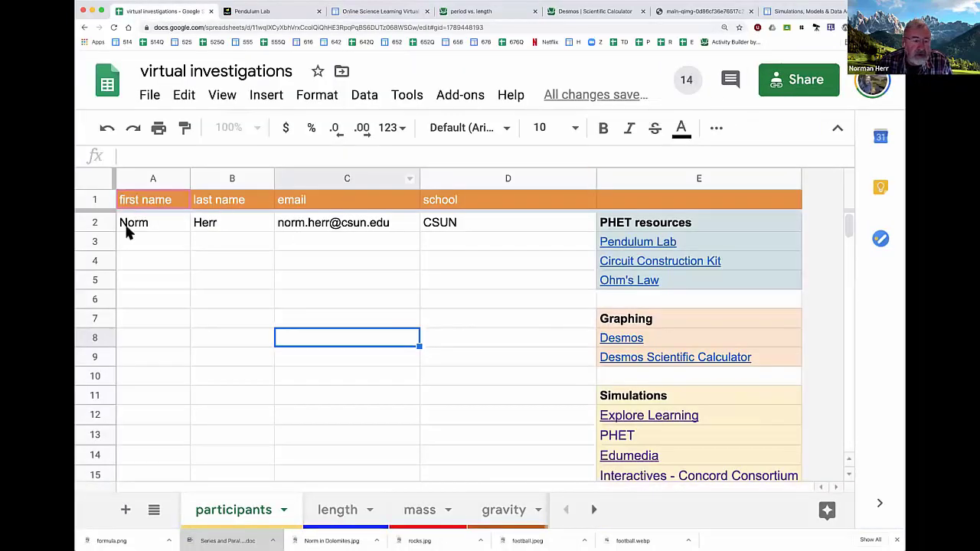
{"action": "left_click", "coordinate": [145, 242]}
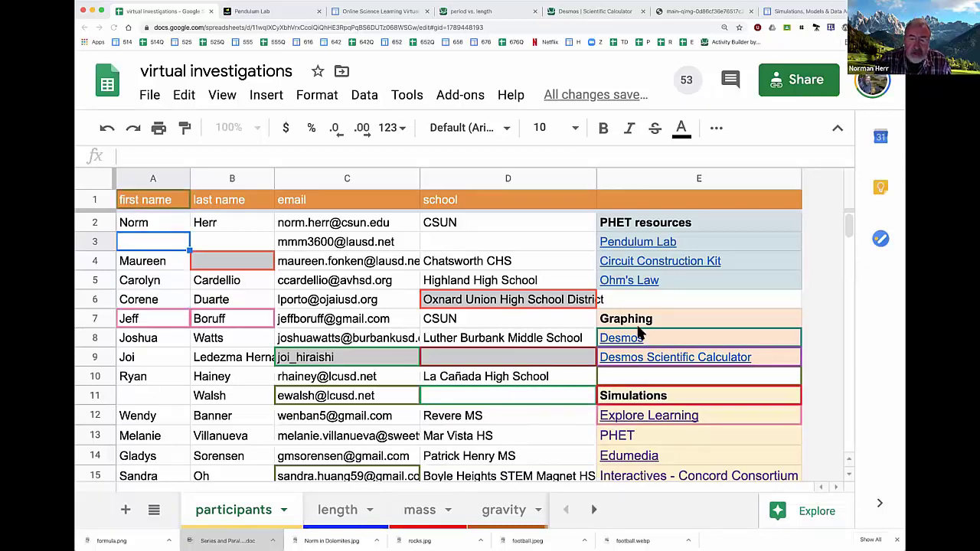
Review the participant entries and the graphing and simulation links on the participants sheet, and glance at the length sheet
{"action": "scroll", "coordinate": [611, 392], "scroll_direction": "down", "scroll_amount": 1}
{"action": "scroll", "coordinate": [611, 392], "scroll_direction": "down", "scroll_amount": 4}
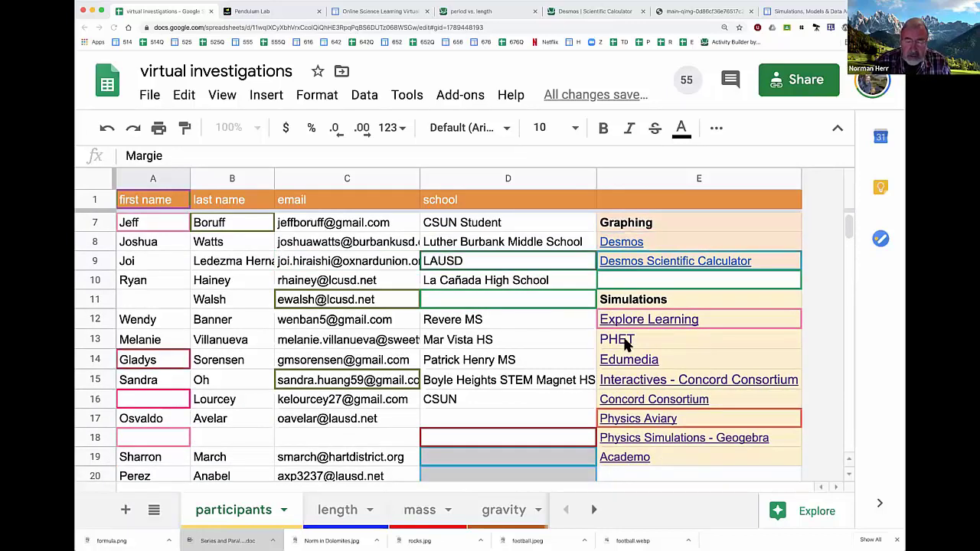
{"action": "scroll", "coordinate": [537, 379], "scroll_direction": "up", "scroll_amount": 2}
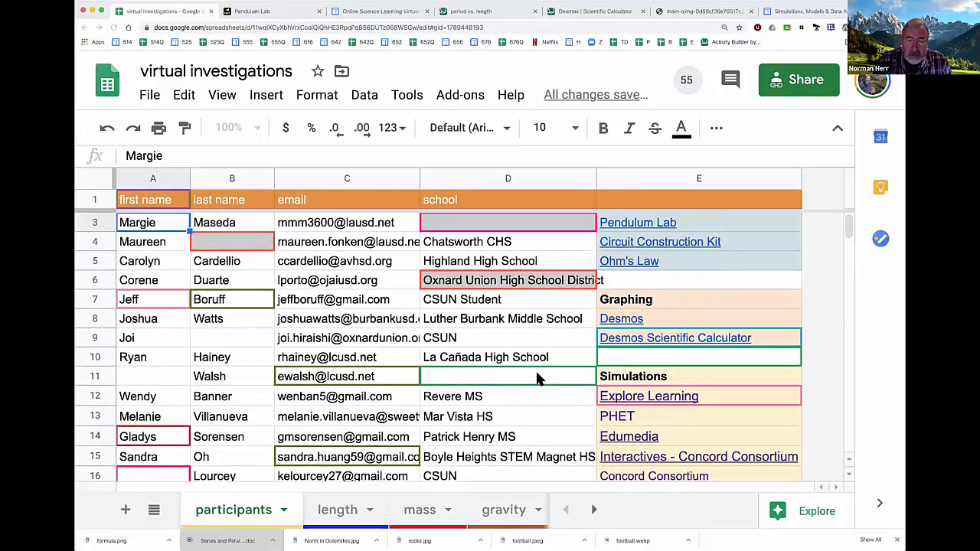
{"action": "scroll", "coordinate": [537, 380], "scroll_direction": "up", "scroll_amount": 1}
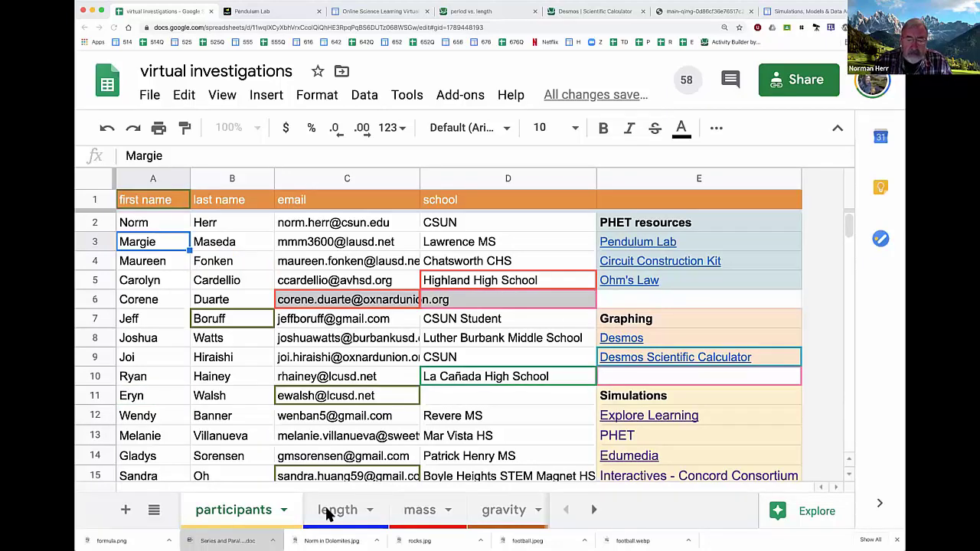
{"action": "scroll", "coordinate": [739, 394], "scroll_direction": "down", "scroll_amount": 4}
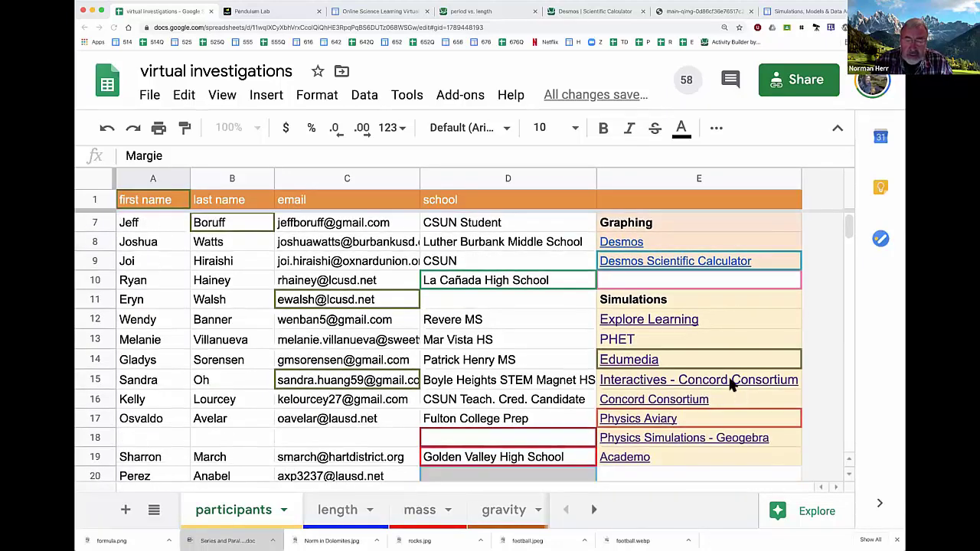
{"action": "scroll", "coordinate": [698, 364], "scroll_direction": "up", "scroll_amount": 4}
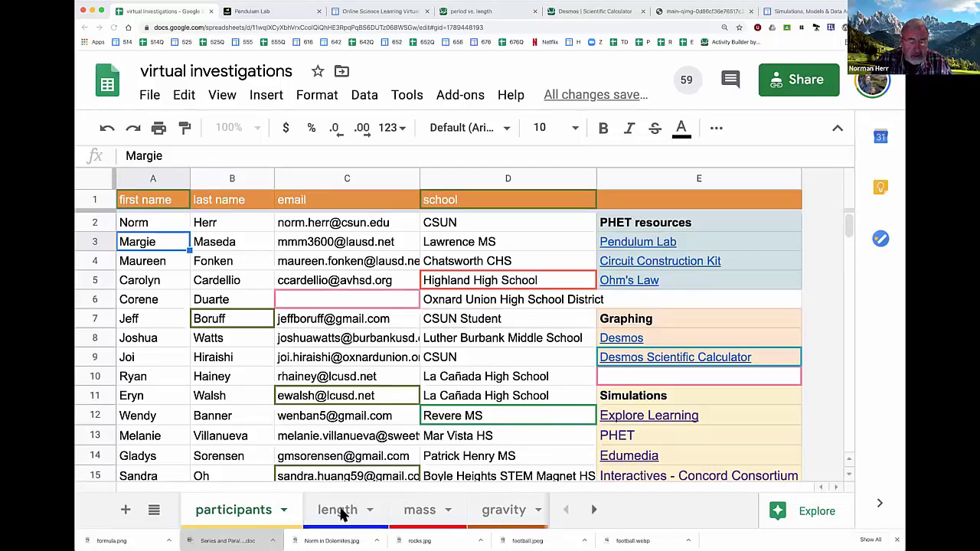
{"action": "left_click", "coordinate": [340, 511]}
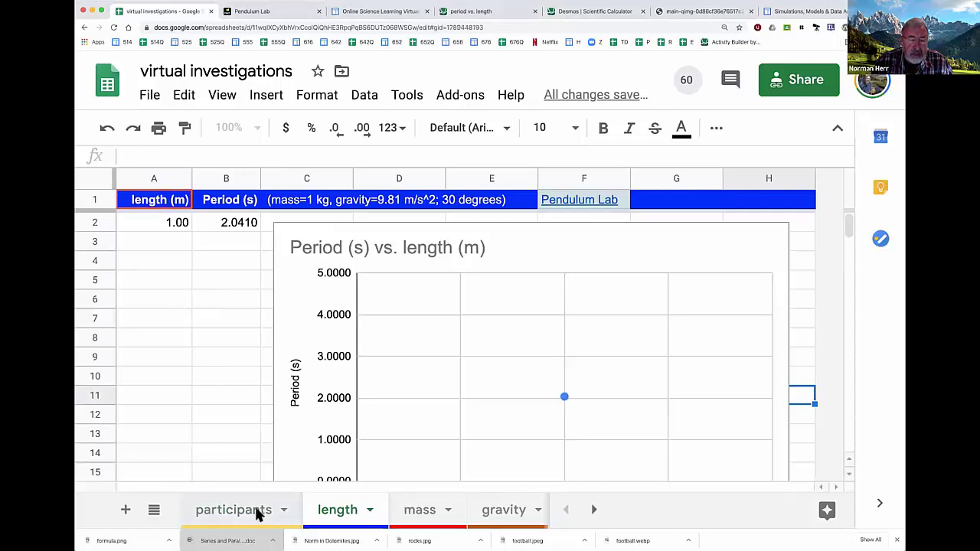
{"action": "left_click", "coordinate": [259, 515]}
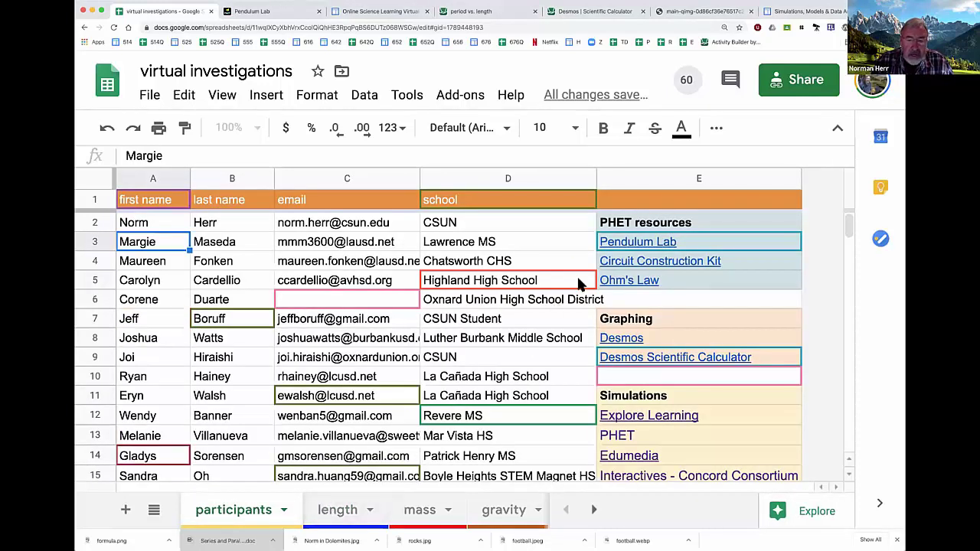
Select the Pendulum Lab link under PHET resources, view the open Pendulum Lab simulation, and return to the spreadsheet
{"action": "mouse_move", "coordinate": [632, 244]}
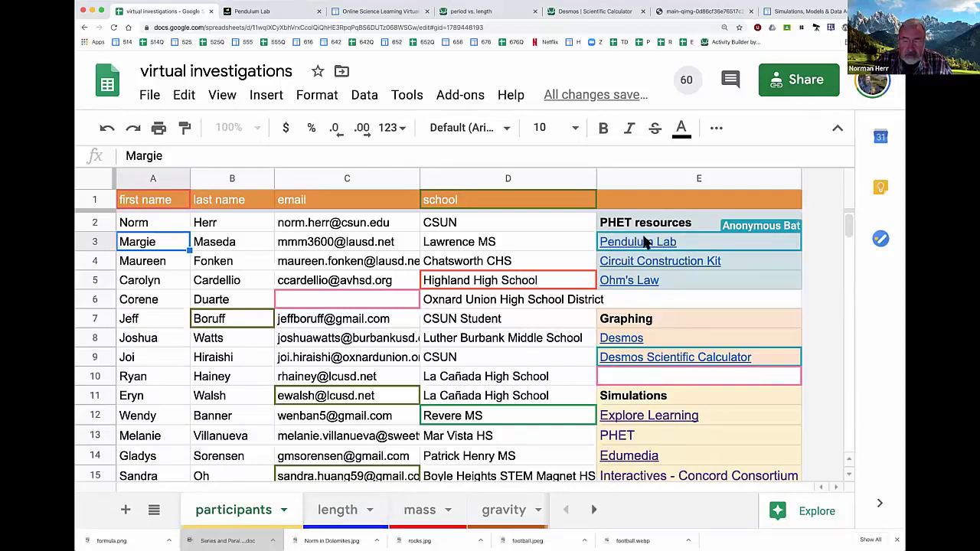
{"action": "left_click", "coordinate": [642, 243]}
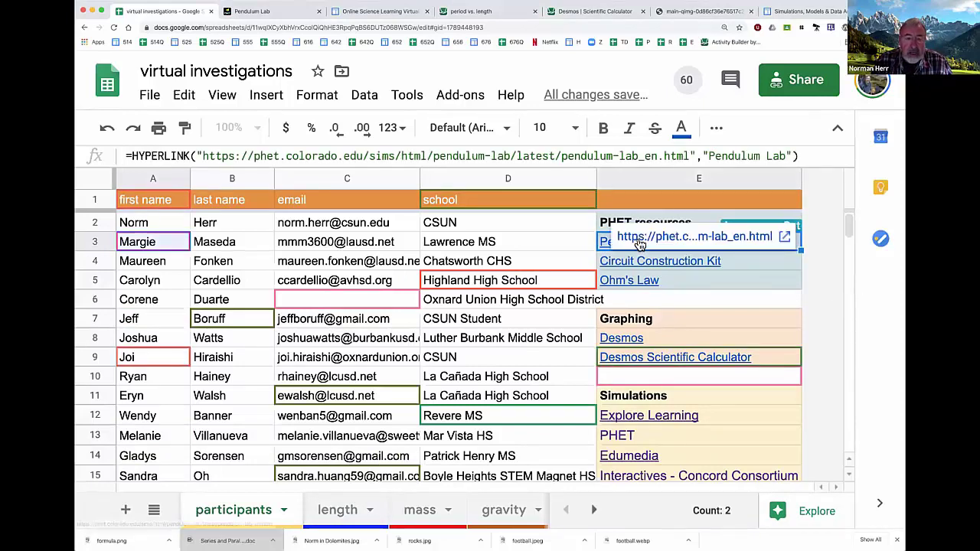
{"action": "left_click", "coordinate": [245, 11]}
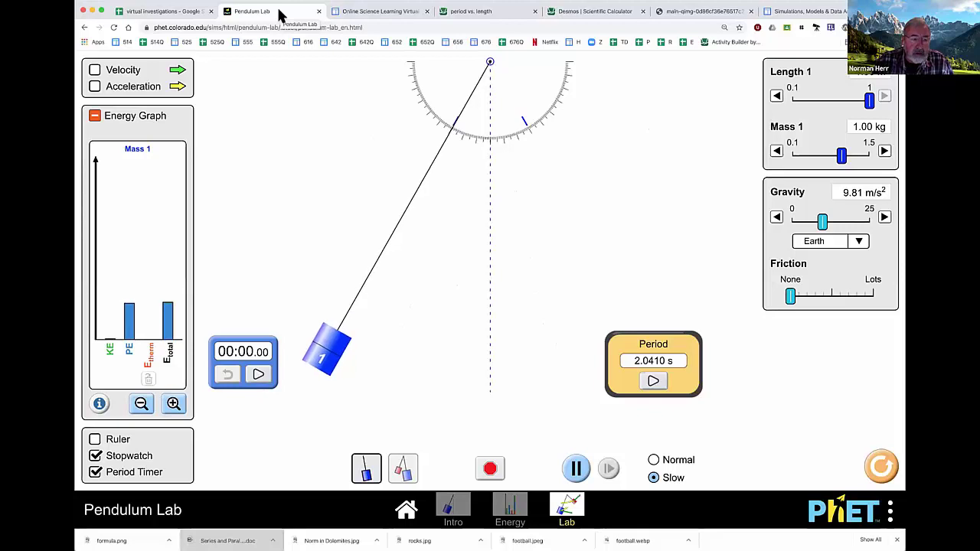
{"action": "left_click", "coordinate": [160, 12]}
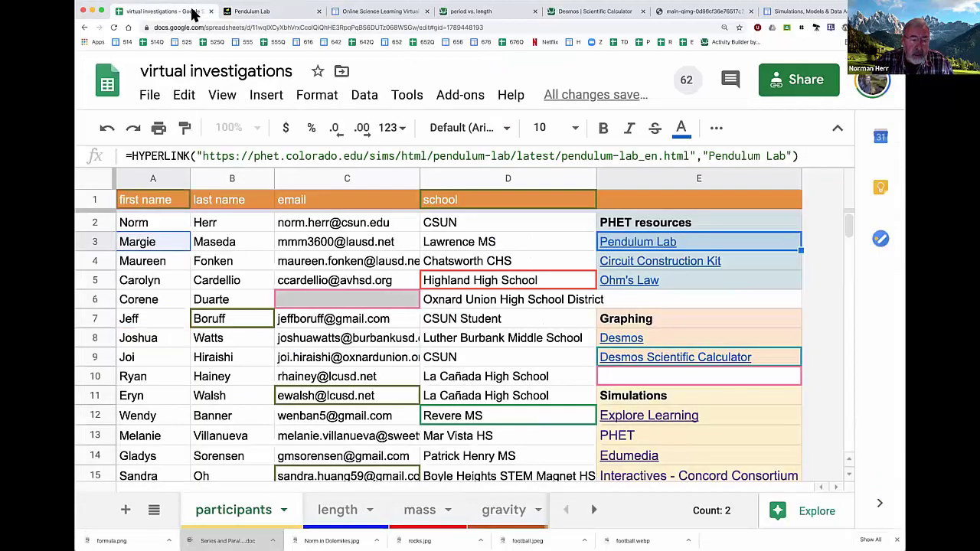
Check the experiment conditions on the length sheet, and switch to Pendulum Lab to compare its Intro, Energy and Lab screens
{"action": "left_click", "coordinate": [337, 509]}
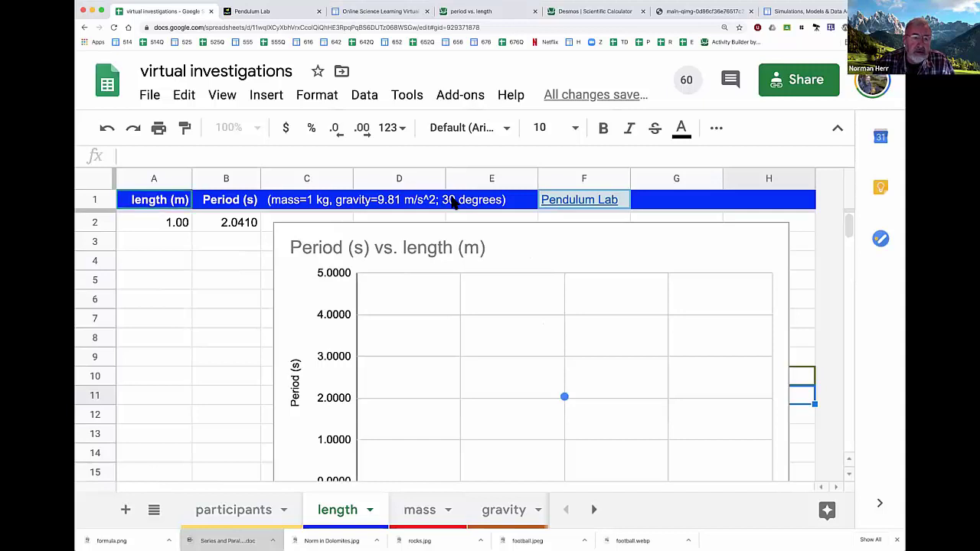
{"action": "left_click", "coordinate": [260, 13]}
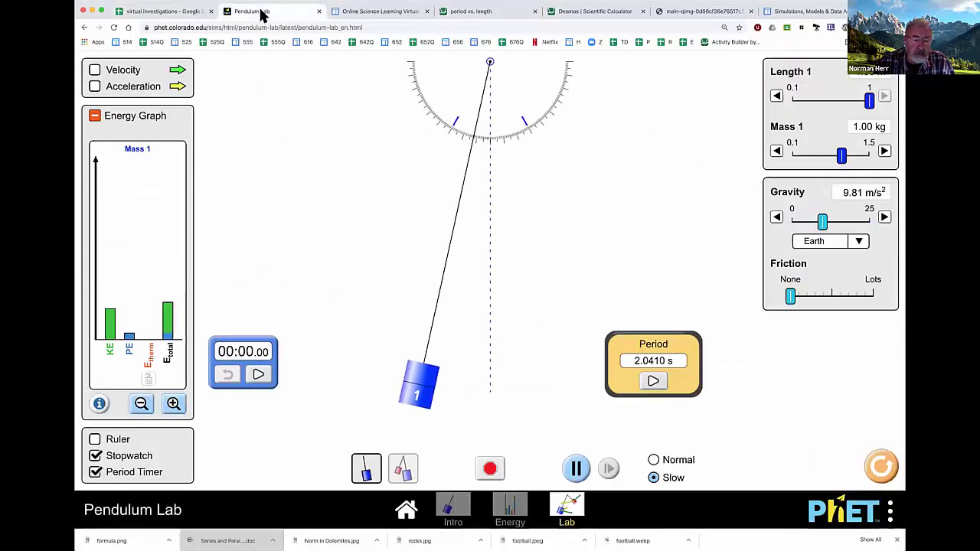
{"action": "left_click", "coordinate": [454, 513]}
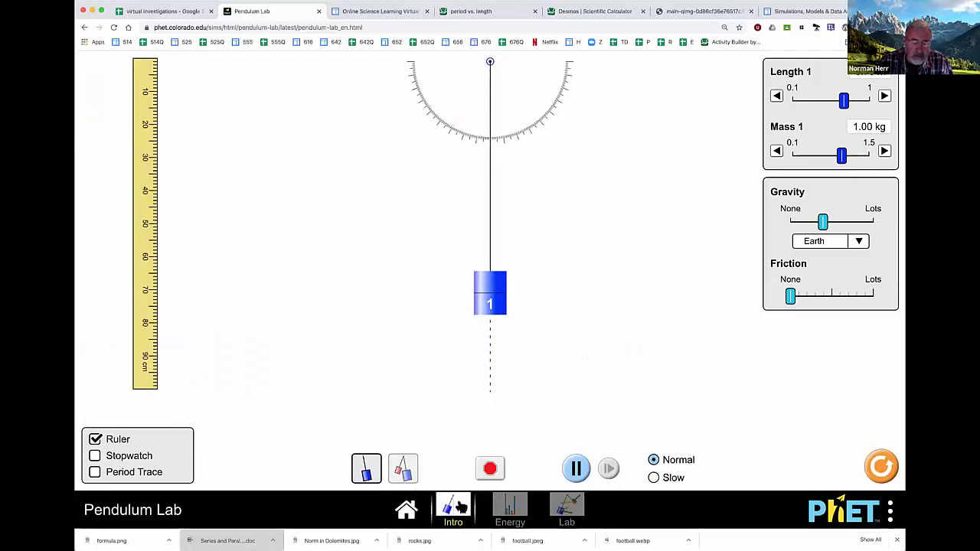
{"action": "left_click", "coordinate": [507, 509]}
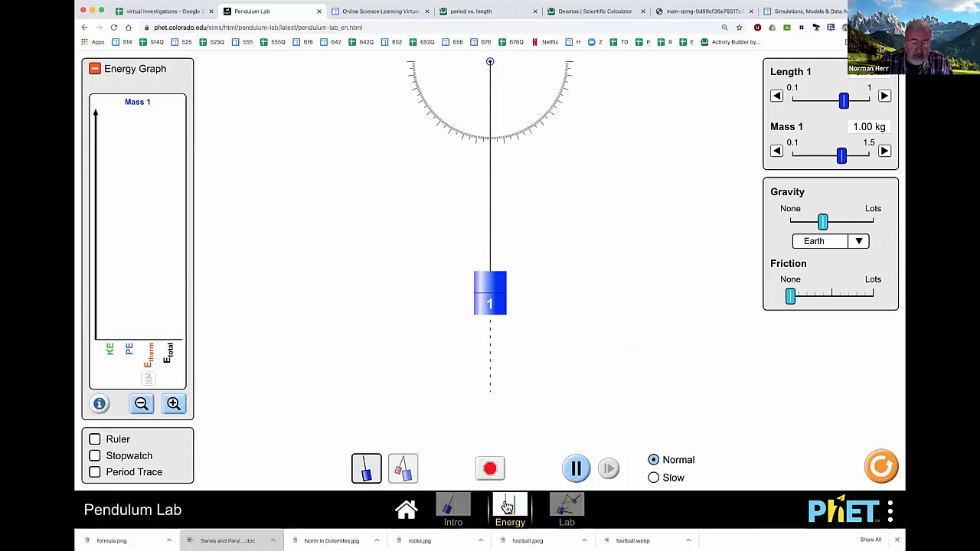
{"action": "left_click", "coordinate": [566, 509]}
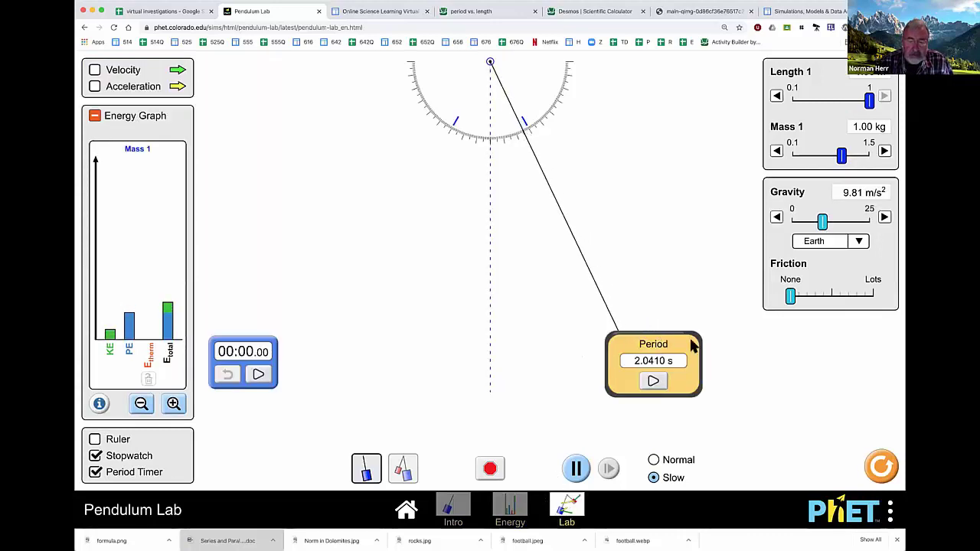
Move the period timer clear of the pendulum, set the paused pendulum to about 30 degrees, and run it to time one period
{"action": "left_click_drag", "start_coordinate": [664, 344], "coordinate": [771, 364]}
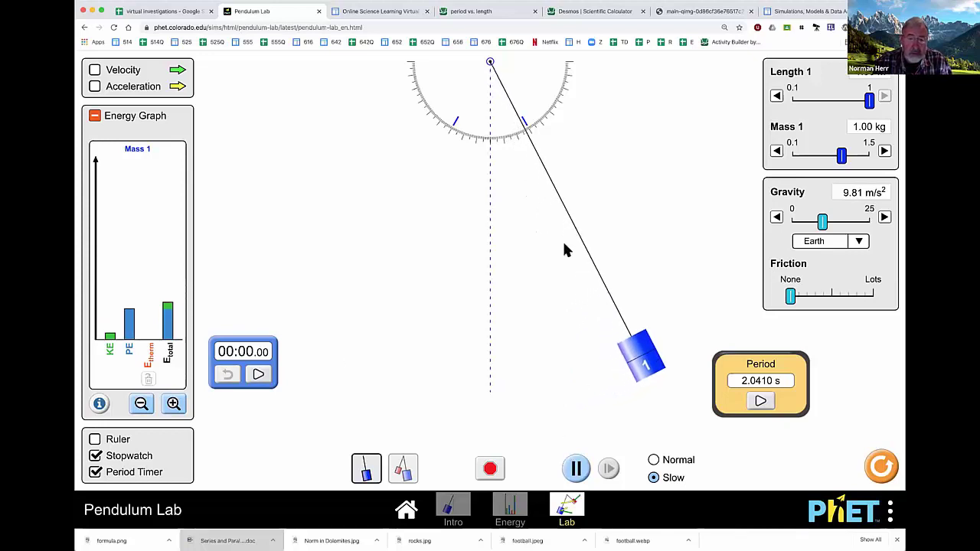
{"action": "left_click", "coordinate": [576, 469]}
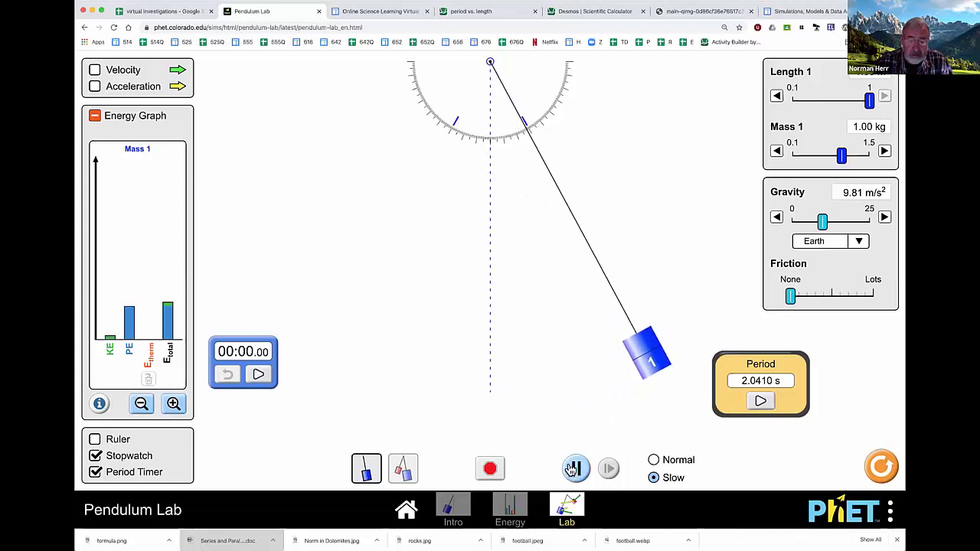
{"action": "mouse_move", "coordinate": [645, 352]}
{"action": "left_mouse_down"}
{"action": "mouse_move", "coordinate": [603, 360]}
{"action": "mouse_move", "coordinate": [606, 369]}
{"action": "mouse_move", "coordinate": [668, 370]}
{"action": "mouse_move", "coordinate": [517, 375]}
{"action": "mouse_move", "coordinate": [609, 366]}
{"action": "mouse_move", "coordinate": [655, 343]}
{"action": "left_mouse_up"}
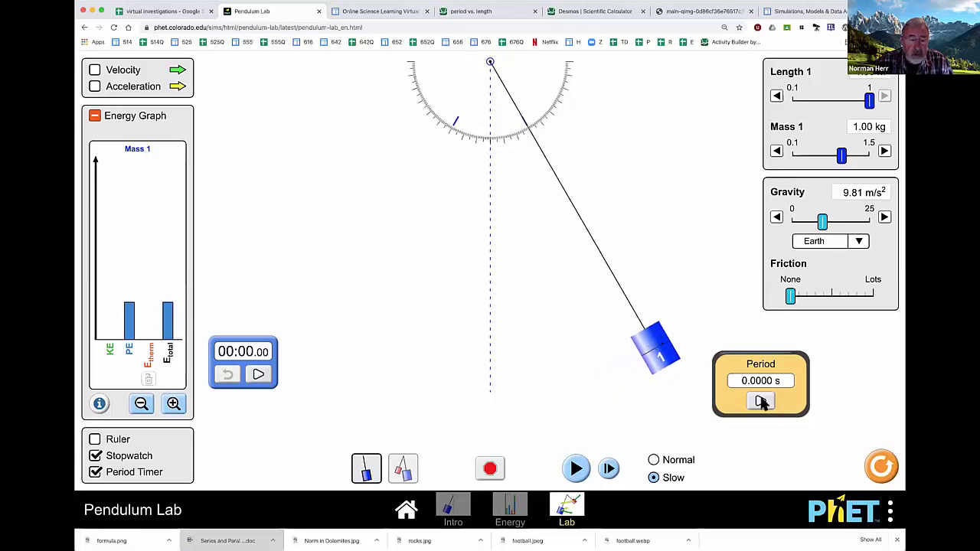
{"action": "mouse_move", "coordinate": [774, 363]}
{"action": "left_mouse_down"}
{"action": "mouse_move", "coordinate": [284, 151]}
{"action": "mouse_move", "coordinate": [274, 236]}
{"action": "mouse_move", "coordinate": [283, 251]}
{"action": "mouse_move", "coordinate": [757, 409]}
{"action": "mouse_move", "coordinate": [762, 348]}
{"action": "left_mouse_up"}
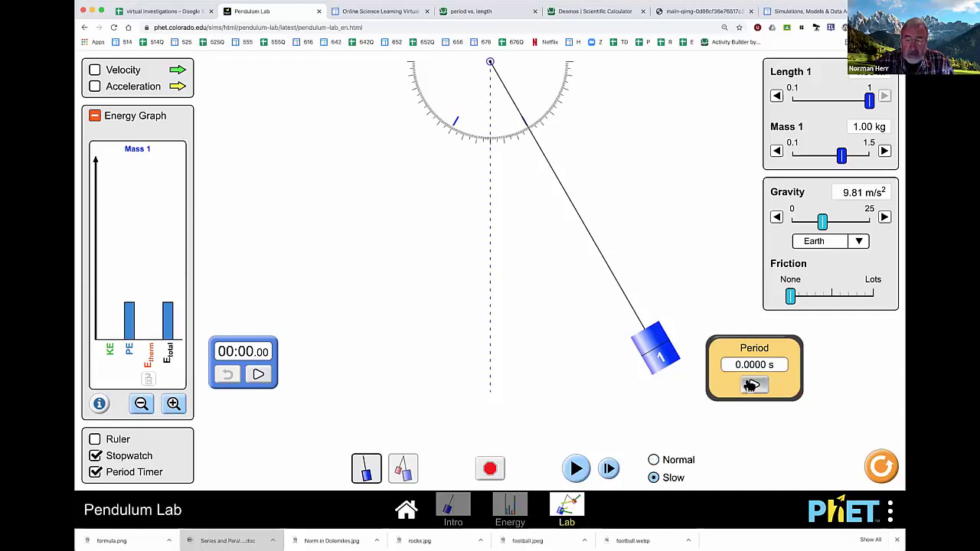
{"action": "left_click", "coordinate": [577, 469]}
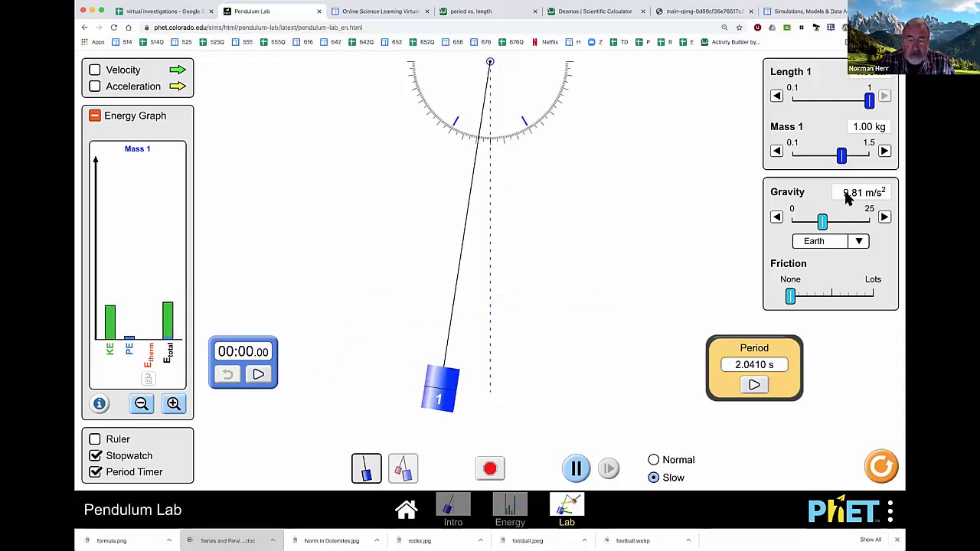
Compare the length and period recorded in row 2 of the length sheet with the Pendulum Lab readings
{"action": "left_click", "coordinate": [176, 12]}
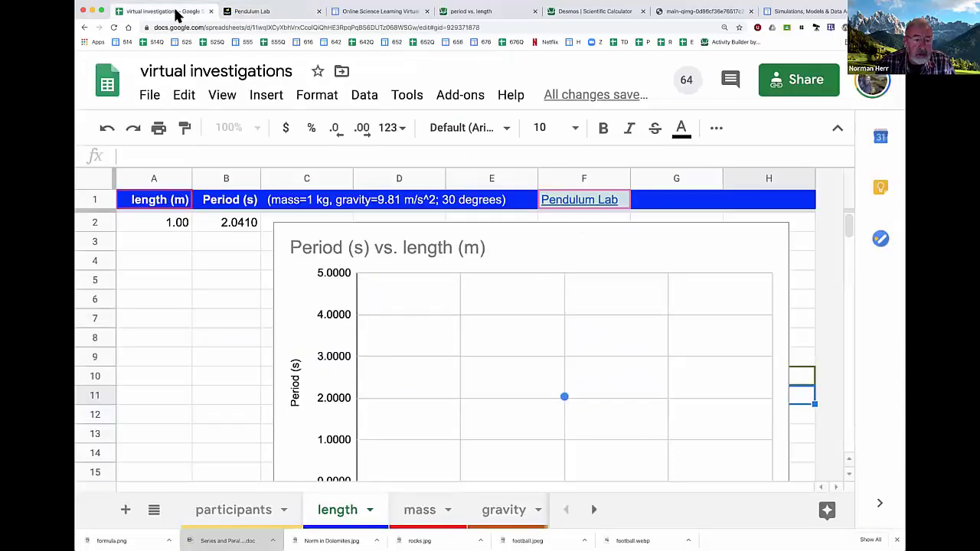
{"action": "left_click", "coordinate": [168, 230]}
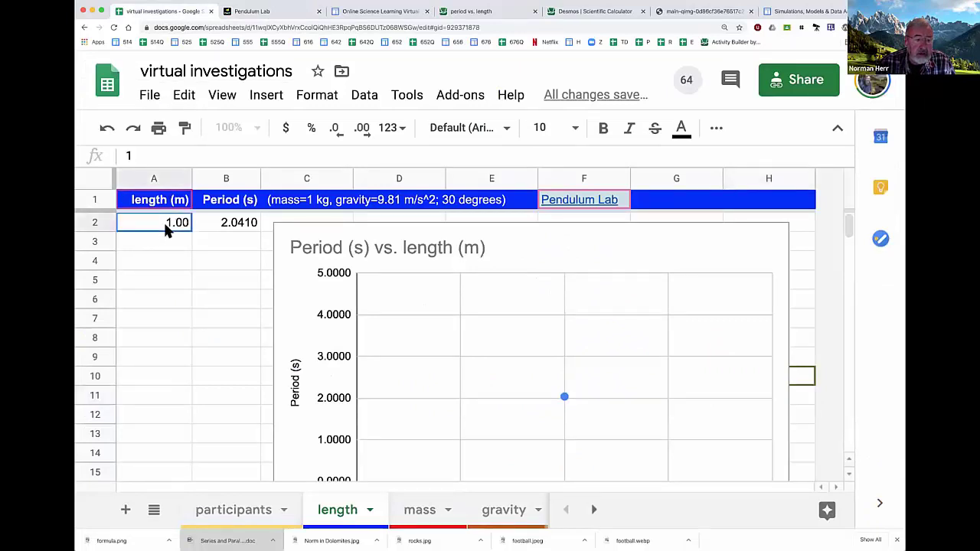
{"action": "left_click", "coordinate": [248, 230]}
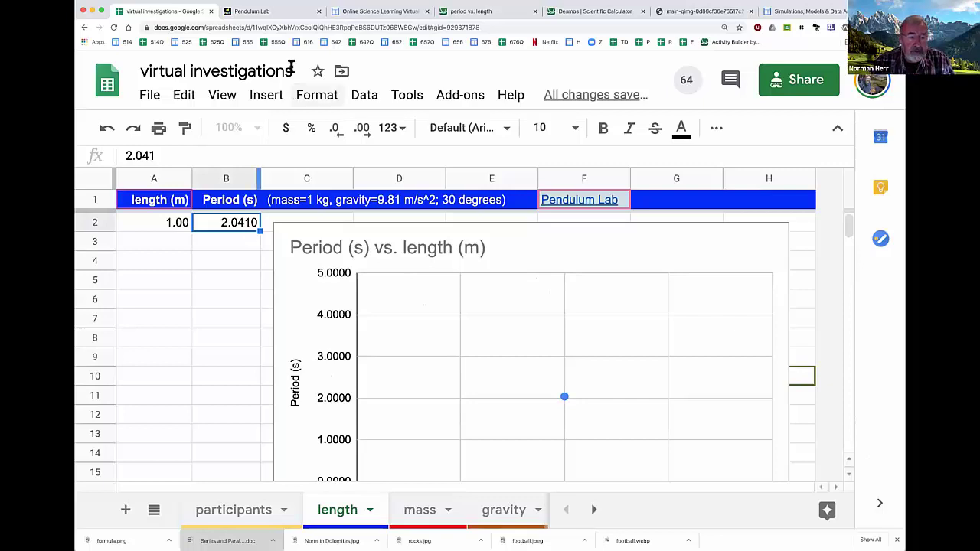
{"action": "left_click", "coordinate": [268, 12]}
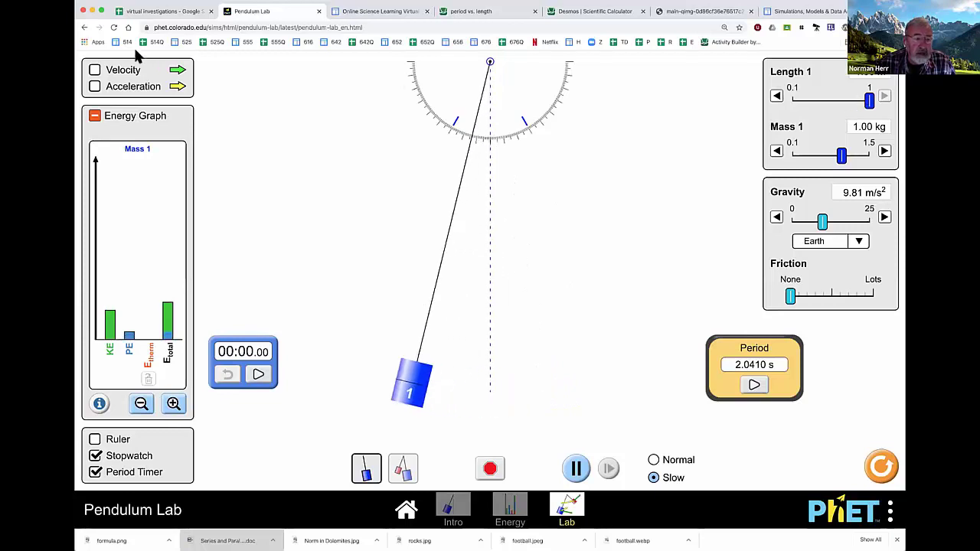
{"action": "left_click", "coordinate": [167, 12]}
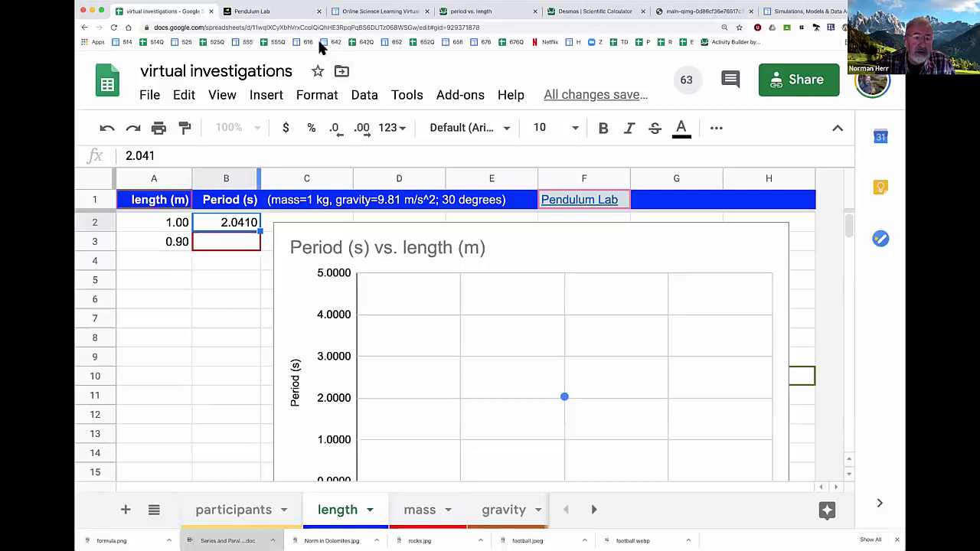
Switch to Pendulum Lab, set the simulation speed to Normal, and time the pendulum's period again
{"action": "left_click", "coordinate": [296, 16]}
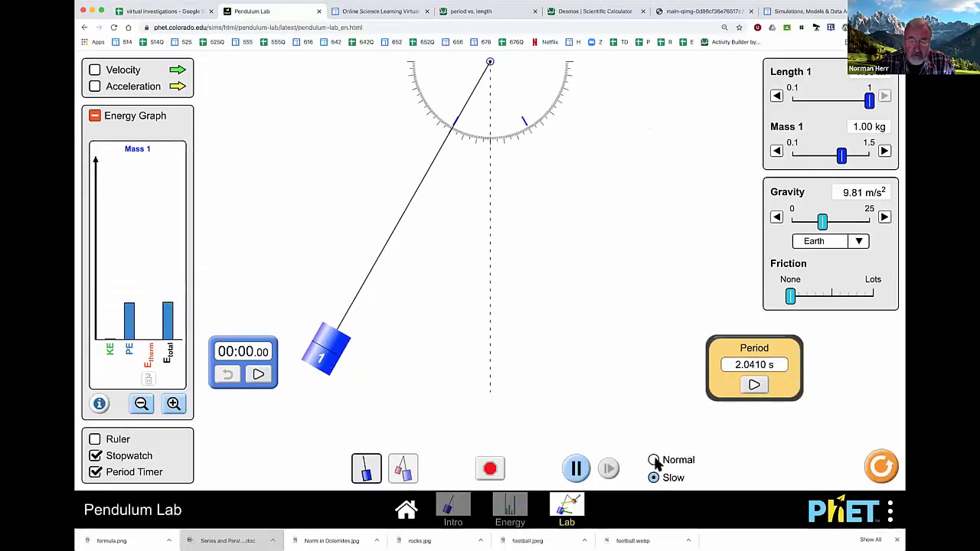
{"action": "left_click", "coordinate": [654, 459]}
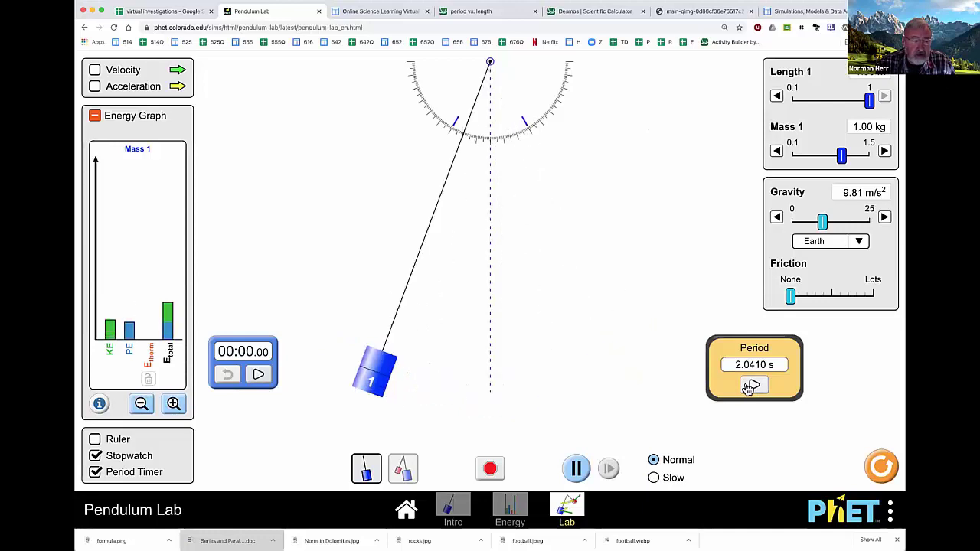
{"action": "left_click", "coordinate": [756, 386]}
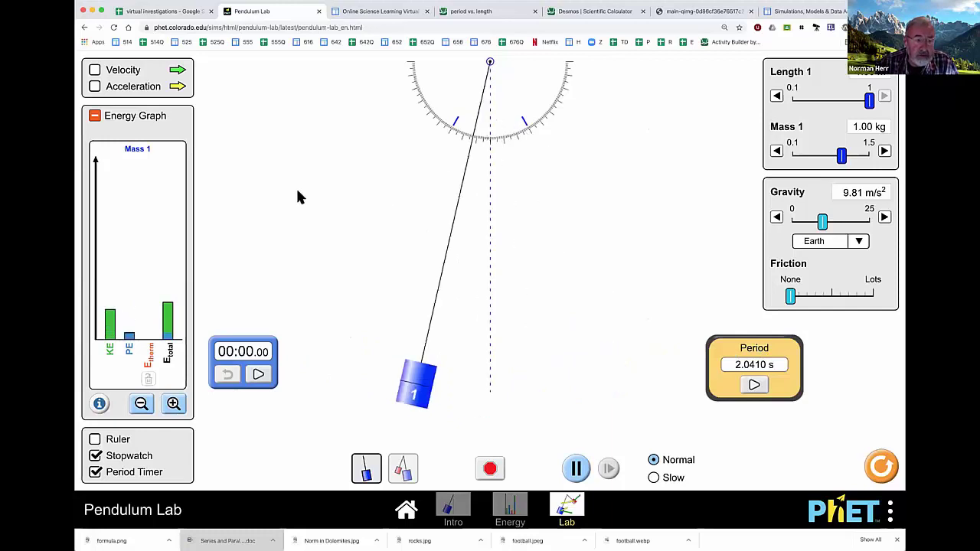
Return to the virtual investigations spreadsheet and delete the Period (s) vs. length (m) chart from the length sheet
{"action": "left_click", "coordinate": [161, 11]}
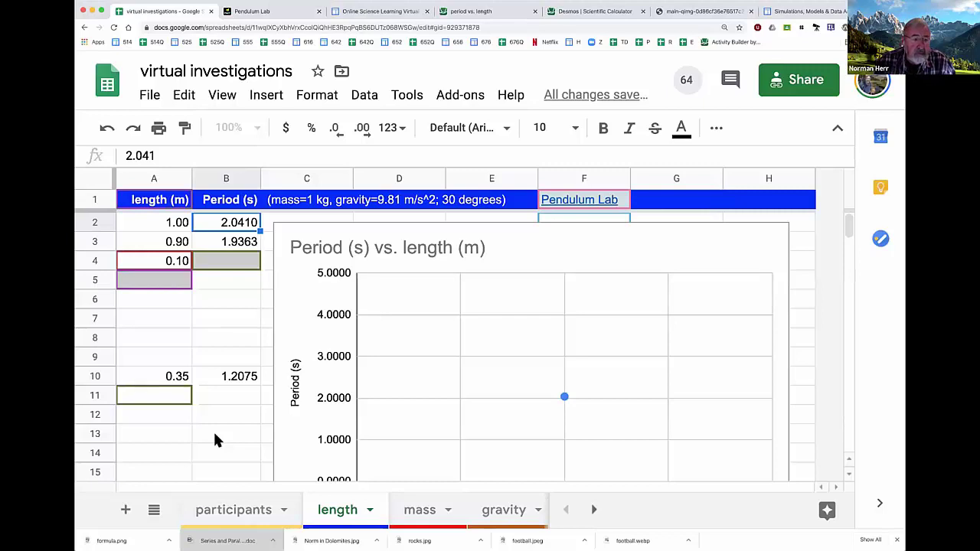
{"action": "left_click", "coordinate": [635, 393]}
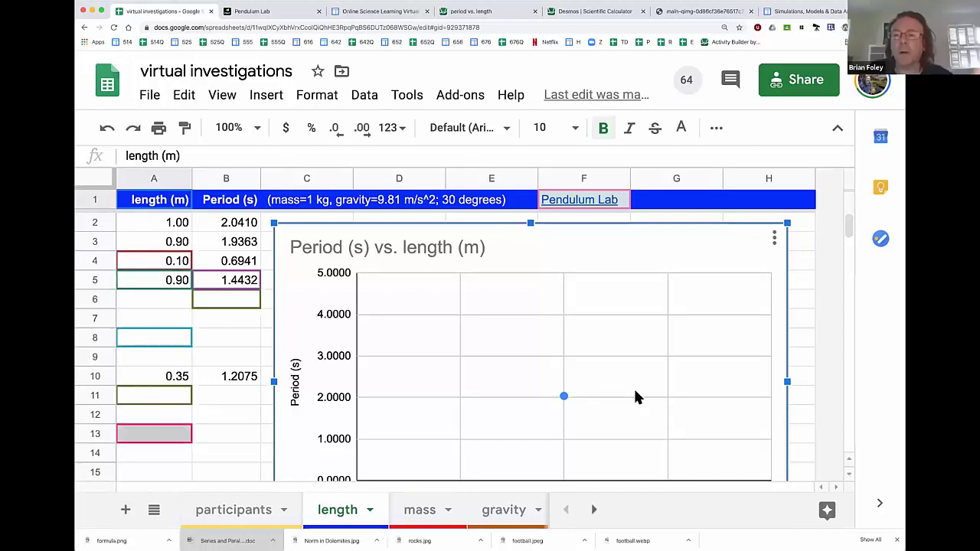
{"action": "key", "text": "Delete"}
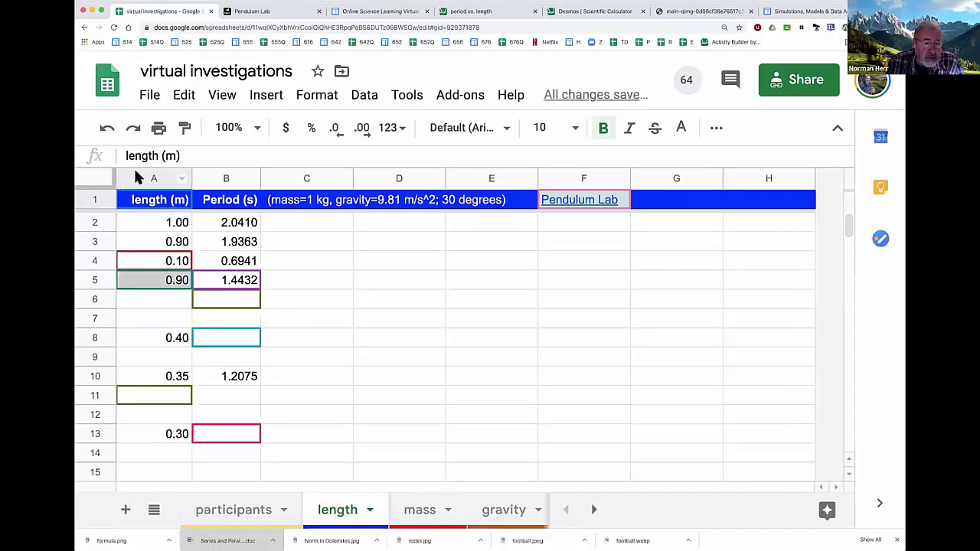
Insert a scatter chart of period against length from columns A and B of the length sheet
{"action": "left_click", "coordinate": [187, 178]}
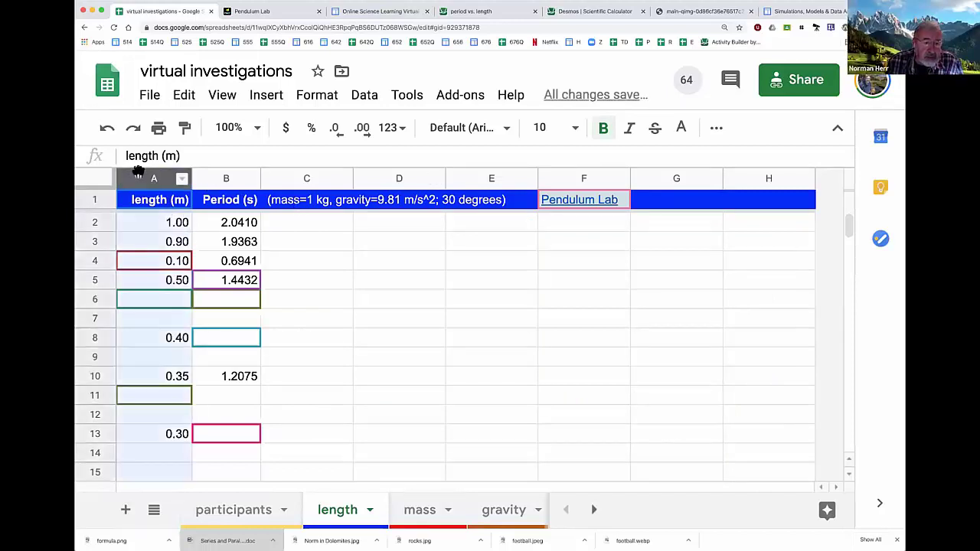
{"action": "left_click", "coordinate": [207, 178], "text": "shift"}
{"action": "left_click", "coordinate": [262, 95]}
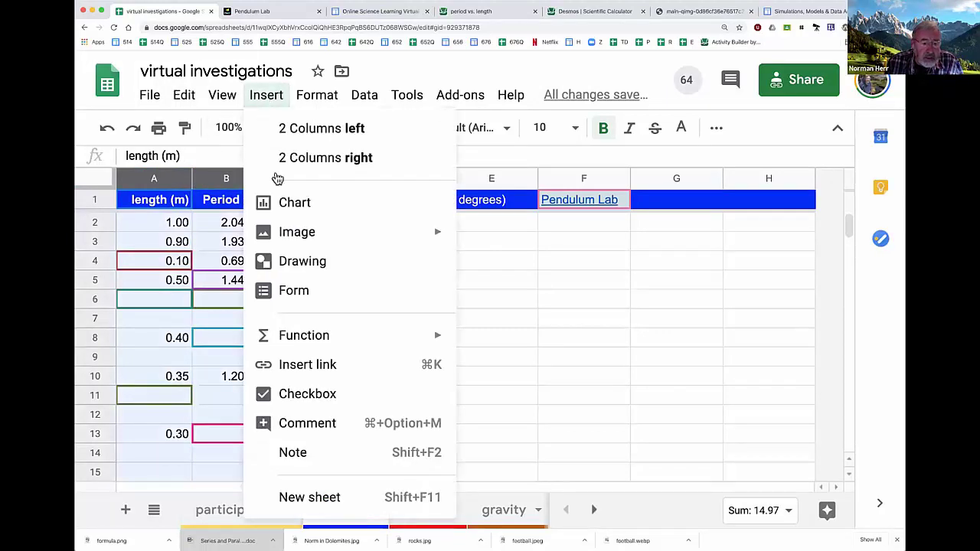
{"action": "left_click", "coordinate": [295, 202]}
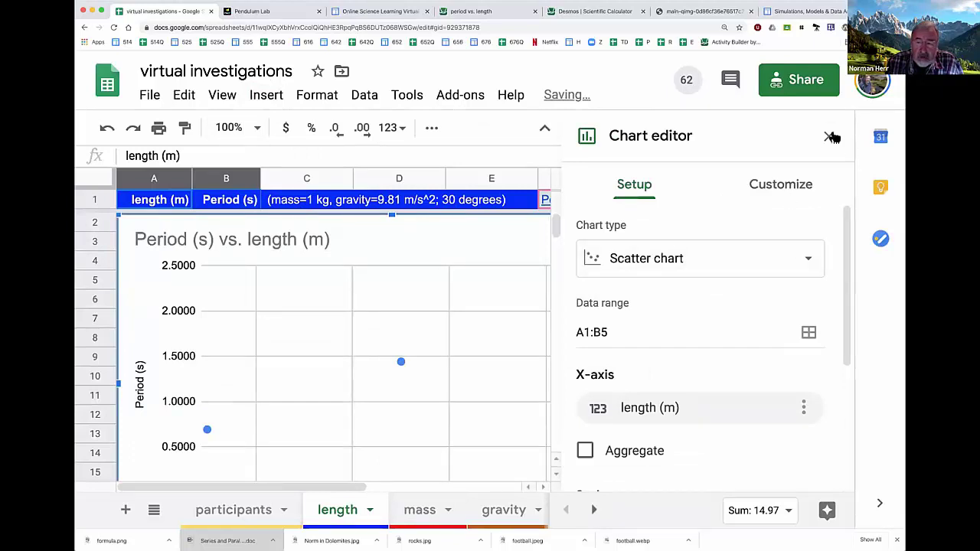
Close the chart editor and move the Period (s) vs. length (m) chart beside the data, starting at column C
{"action": "left_click", "coordinate": [831, 136]}
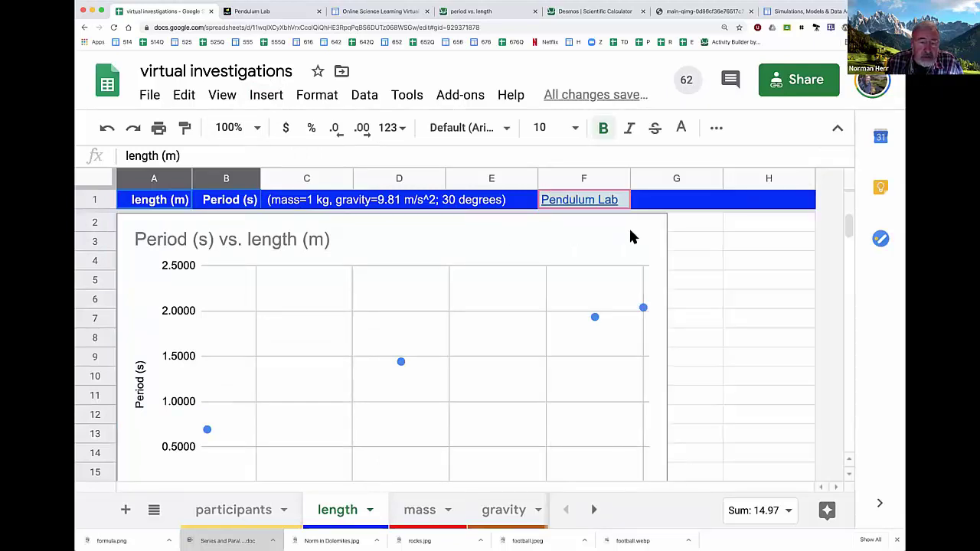
{"action": "left_click_drag", "start_coordinate": [542, 223], "coordinate": [713, 219]}
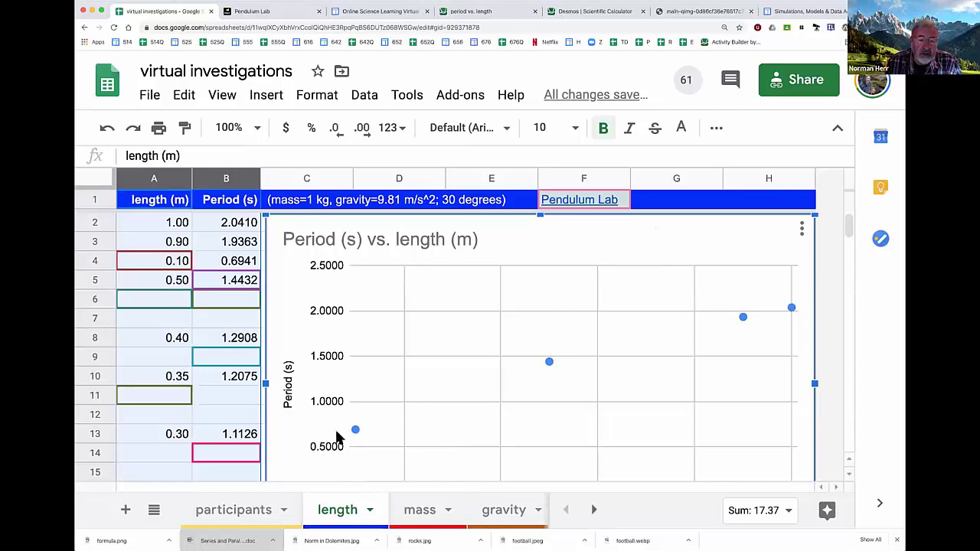
Add a polynomial trendline to the Period (s) series of the length sheet's scatter chart
{"action": "left_click", "coordinate": [803, 229]}
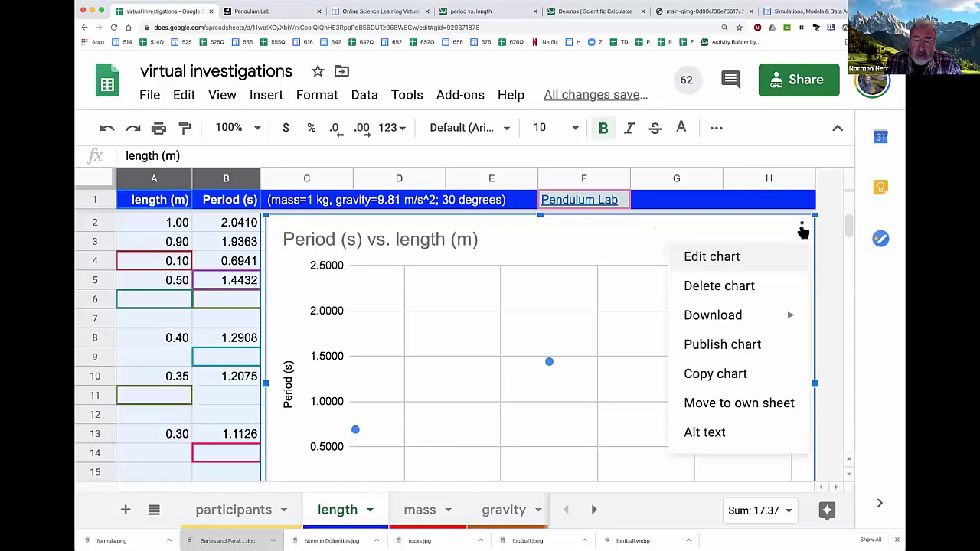
{"action": "left_click", "coordinate": [740, 261]}
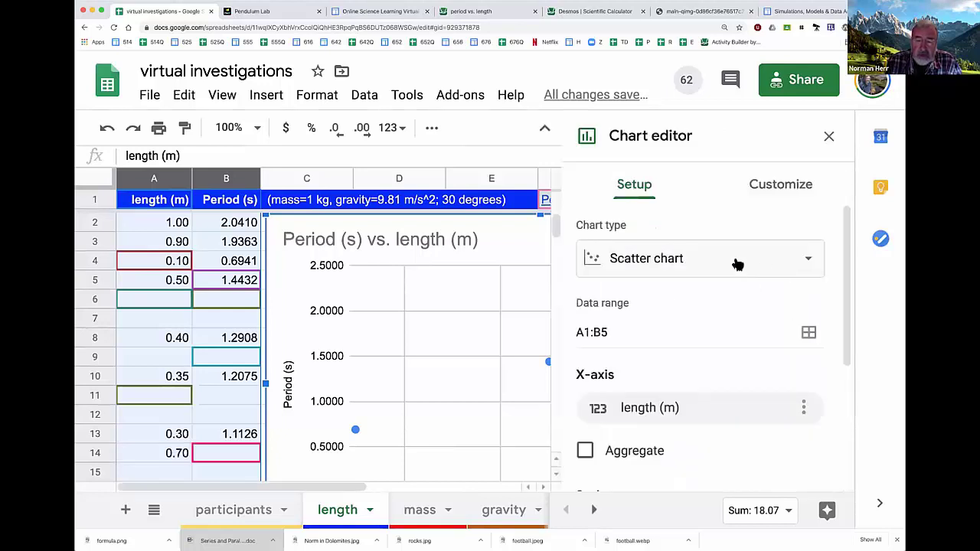
{"action": "left_click", "coordinate": [776, 187]}
{"action": "scroll", "coordinate": [669, 322], "scroll_direction": "down", "scroll_amount": 1}
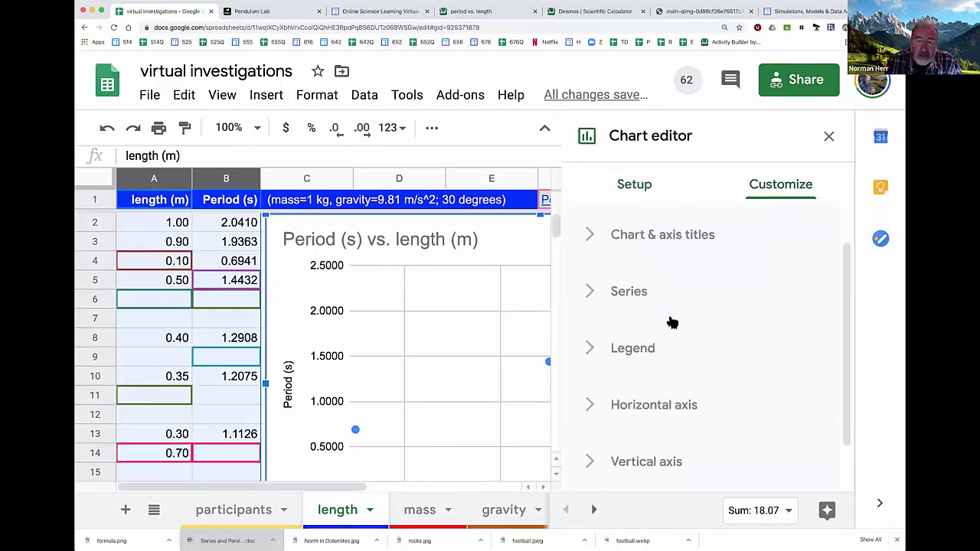
{"action": "left_click", "coordinate": [596, 295]}
{"action": "scroll", "coordinate": [659, 314], "scroll_direction": "down", "scroll_amount": 3}
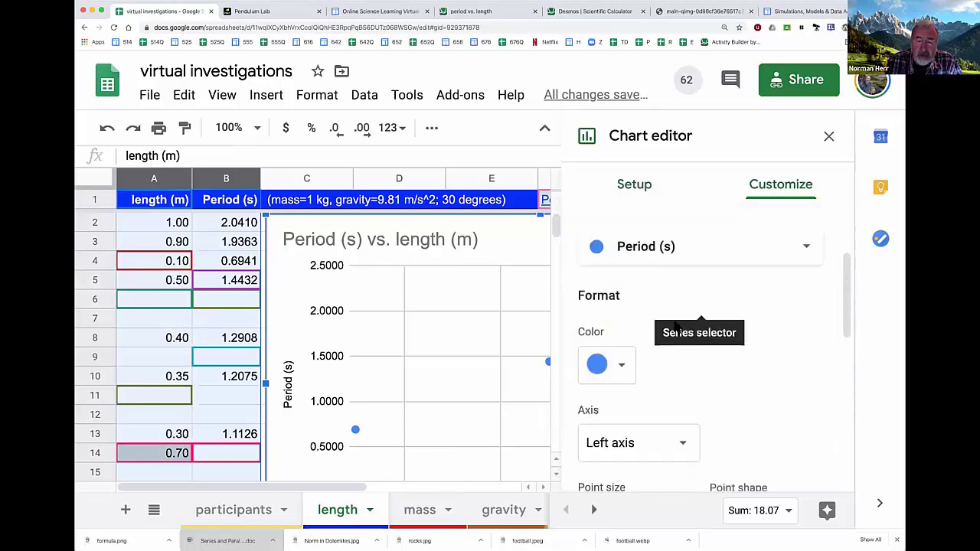
{"action": "scroll", "coordinate": [661, 316], "scroll_direction": "down", "scroll_amount": 5}
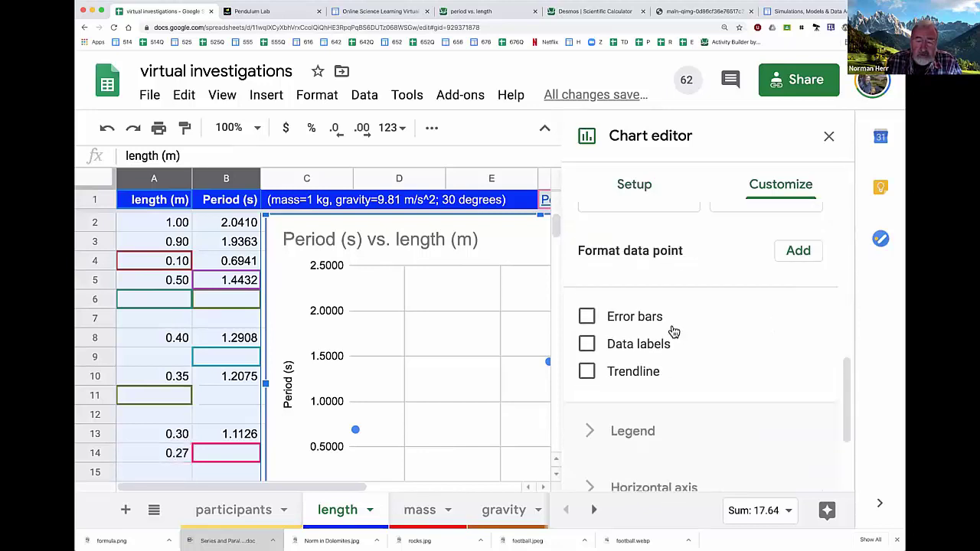
{"action": "left_click", "coordinate": [586, 358]}
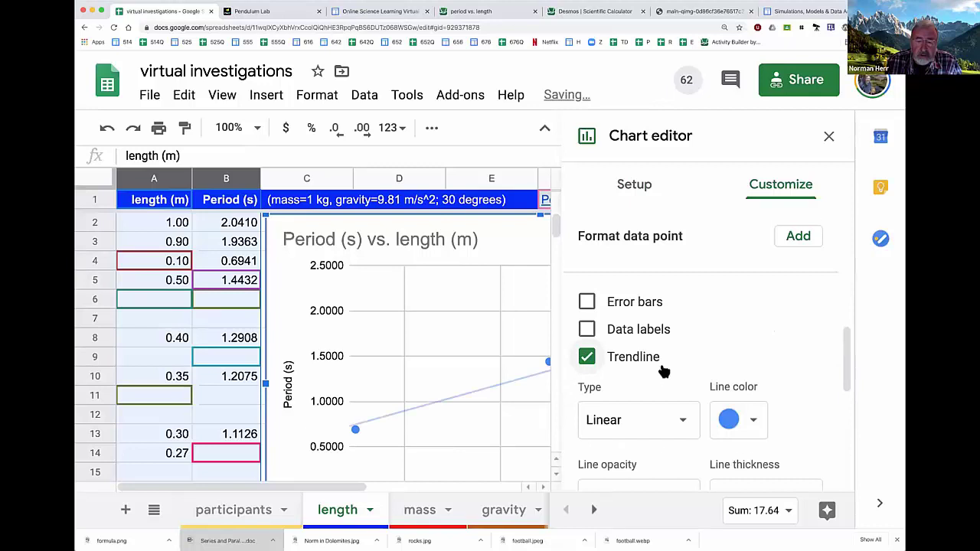
{"action": "scroll", "coordinate": [664, 371], "scroll_direction": "down", "scroll_amount": 2}
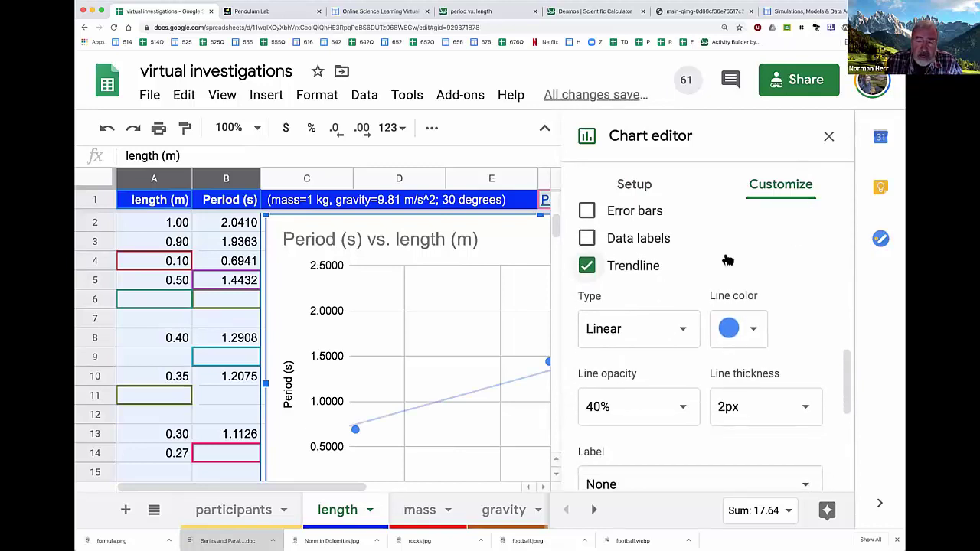
{"action": "left_click", "coordinate": [683, 329]}
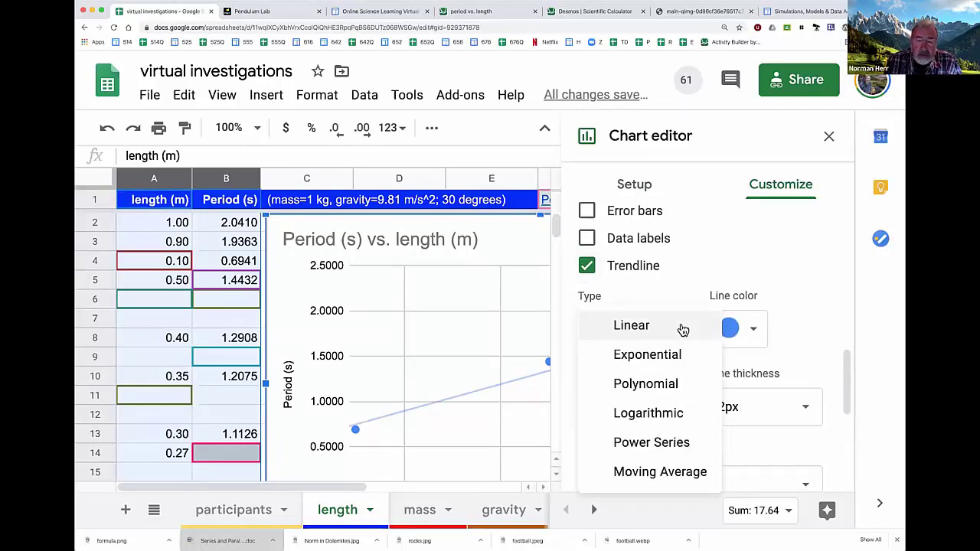
{"action": "left_click", "coordinate": [663, 383]}
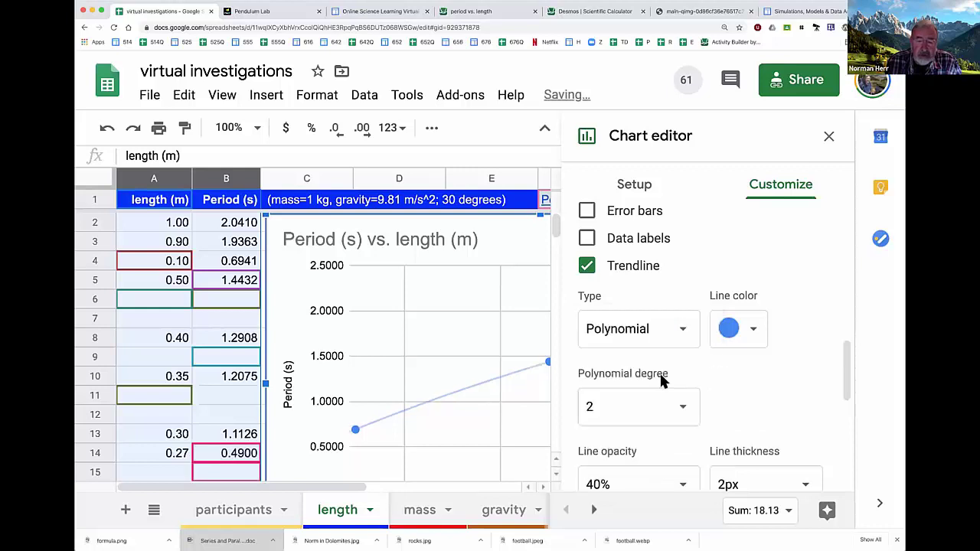
Show the R² value for the trendline of the Period (s) series
{"action": "scroll", "coordinate": [754, 400], "scroll_direction": "down", "scroll_amount": 3}
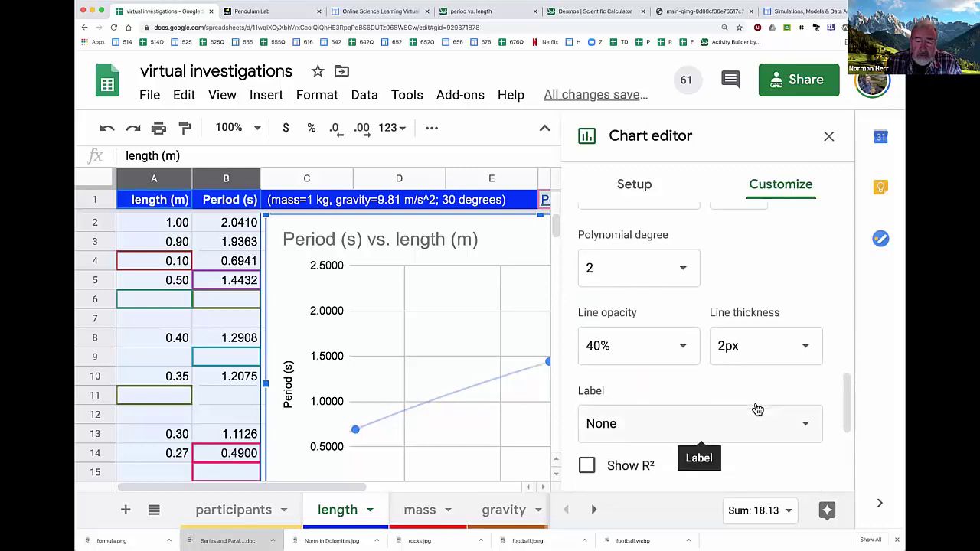
{"action": "scroll", "coordinate": [624, 411], "scroll_direction": "up", "scroll_amount": 2}
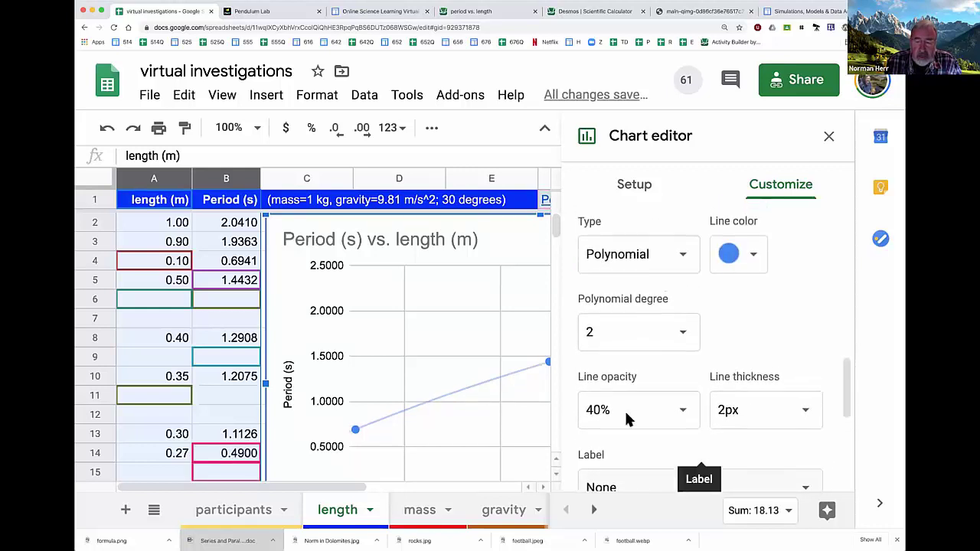
{"action": "scroll", "coordinate": [626, 414], "scroll_direction": "down", "scroll_amount": 3}
{"action": "left_click", "coordinate": [623, 418]}
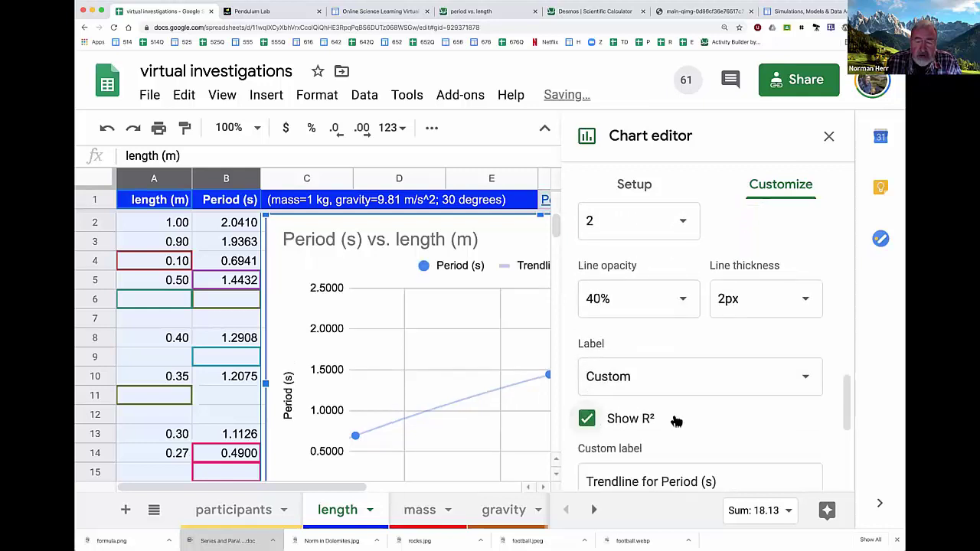
Turn on data labels for the Period (s) series and close the chart editor
{"action": "scroll", "coordinate": [676, 420], "scroll_direction": "down", "scroll_amount": 3}
{"action": "scroll", "coordinate": [676, 422], "scroll_direction": "up", "scroll_amount": 5}
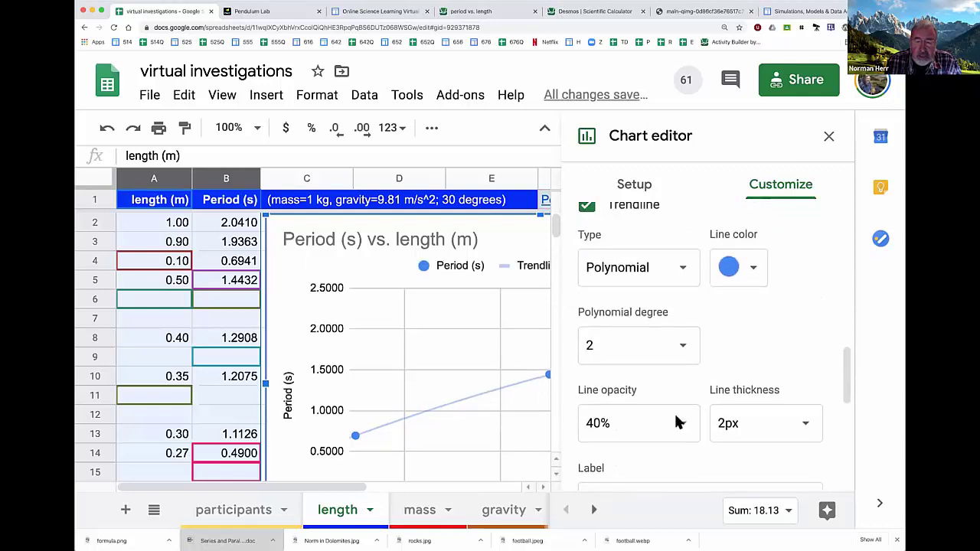
{"action": "scroll", "coordinate": [675, 418], "scroll_direction": "down", "scroll_amount": 3}
{"action": "scroll", "coordinate": [676, 418], "scroll_direction": "up", "scroll_amount": 3}
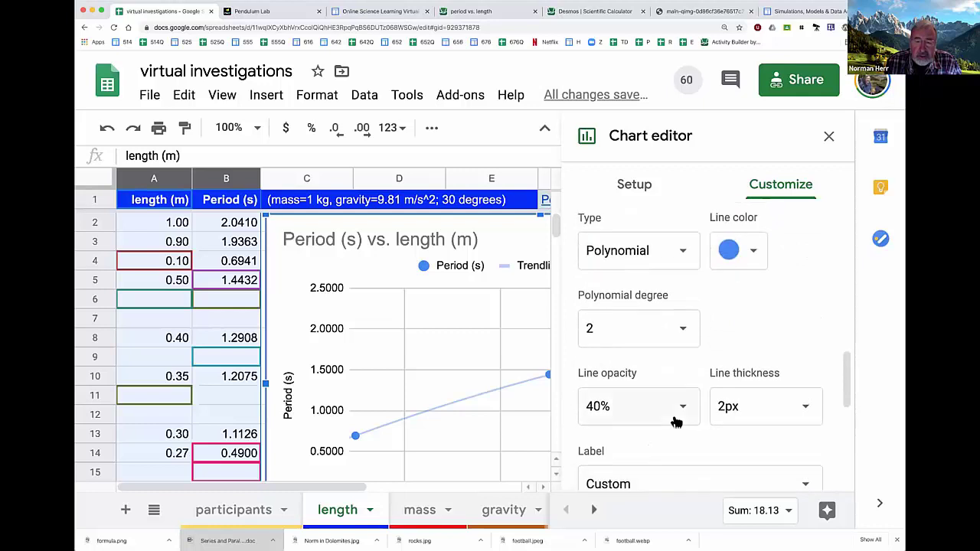
{"action": "scroll", "coordinate": [676, 420], "scroll_direction": "up", "scroll_amount": 3}
{"action": "left_click", "coordinate": [586, 282]}
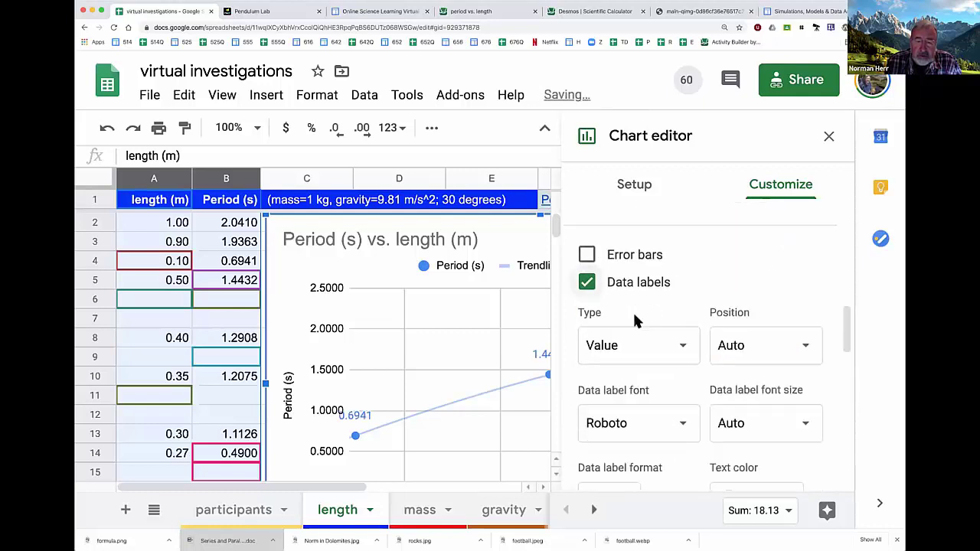
{"action": "scroll", "coordinate": [685, 410], "scroll_direction": "down", "scroll_amount": 2}
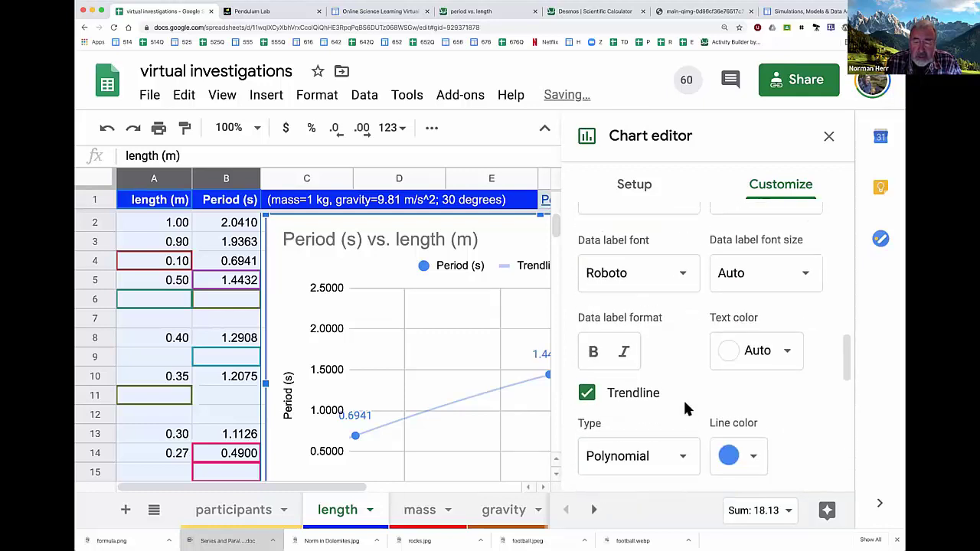
{"action": "scroll", "coordinate": [683, 406], "scroll_direction": "down", "scroll_amount": 3}
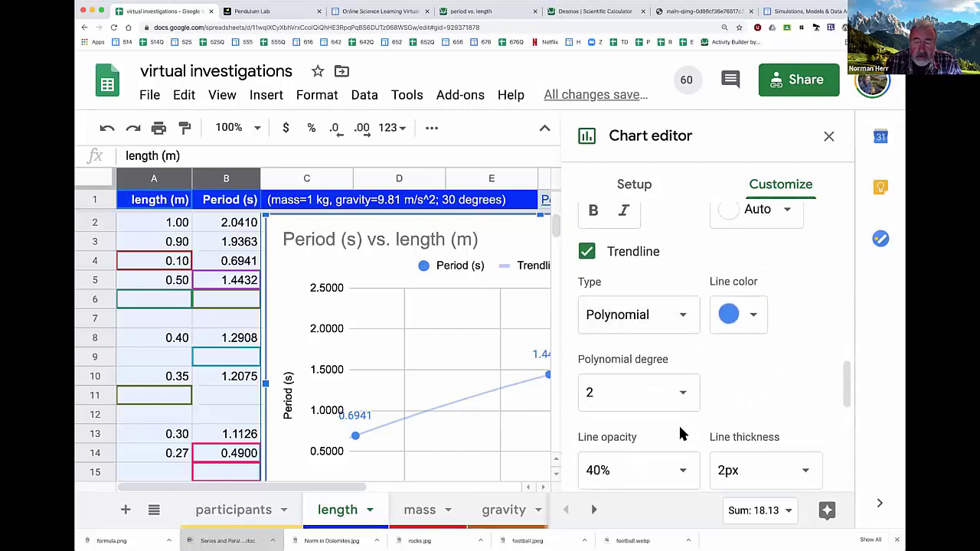
{"action": "scroll", "coordinate": [679, 432], "scroll_direction": "down", "scroll_amount": 5}
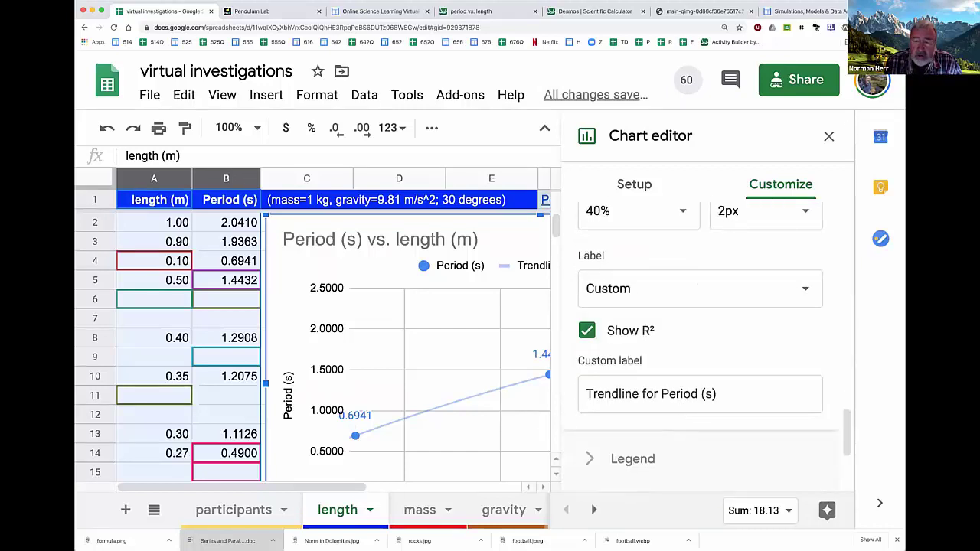
{"action": "left_click", "coordinate": [829, 136]}
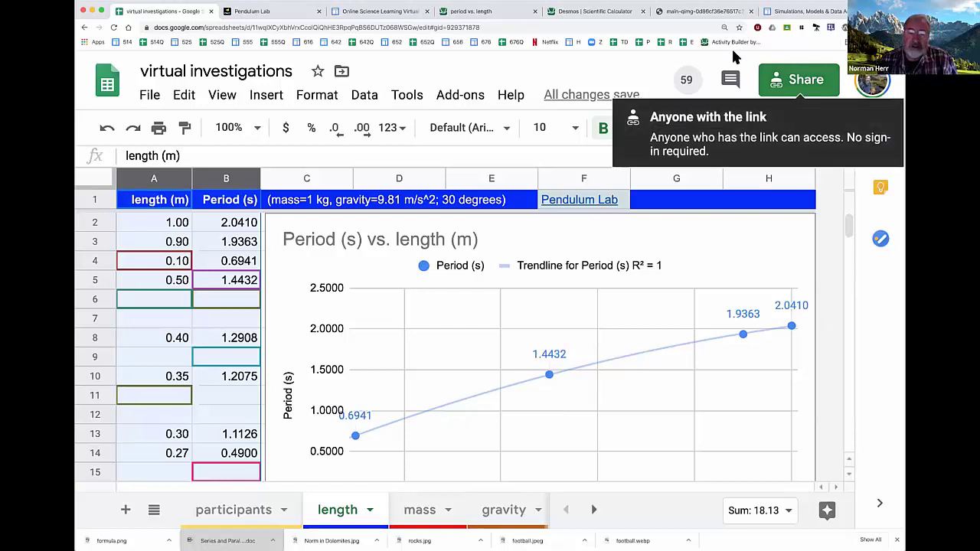
Switch to the Desmos period vs. length graph of y = x^(1/2) and view the pendulum period formula image
{"action": "left_click", "coordinate": [595, 12]}
{"action": "left_click", "coordinate": [484, 11]}
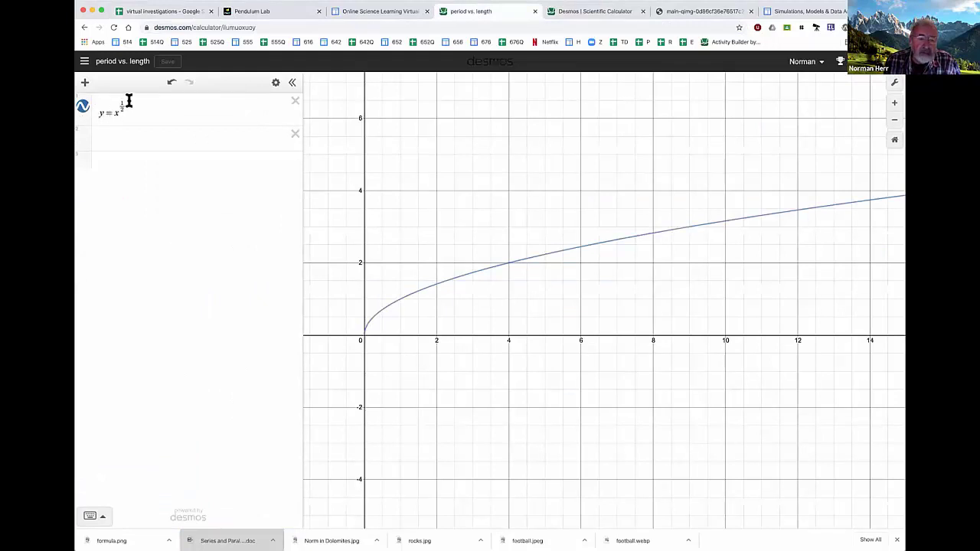
{"action": "left_click", "coordinate": [800, 11]}
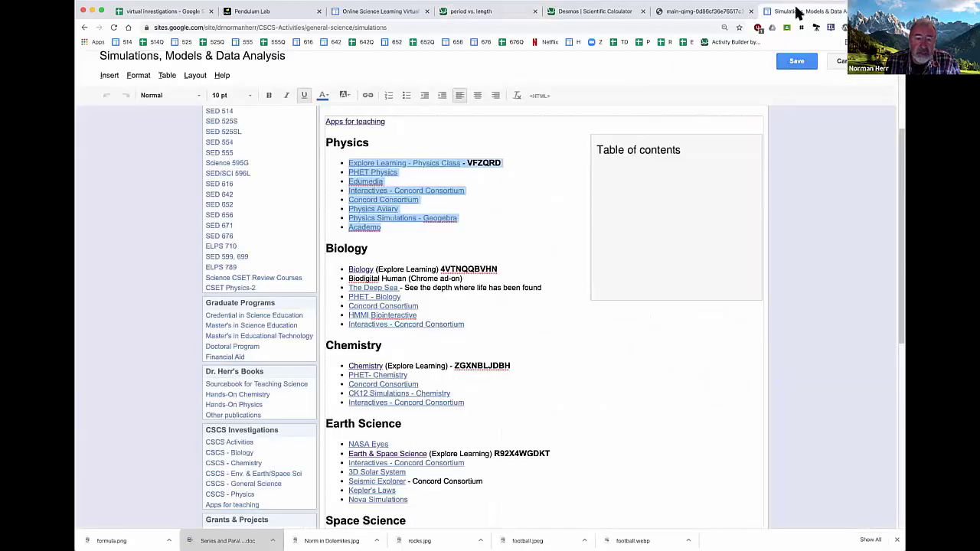
{"action": "left_click", "coordinate": [728, 12]}
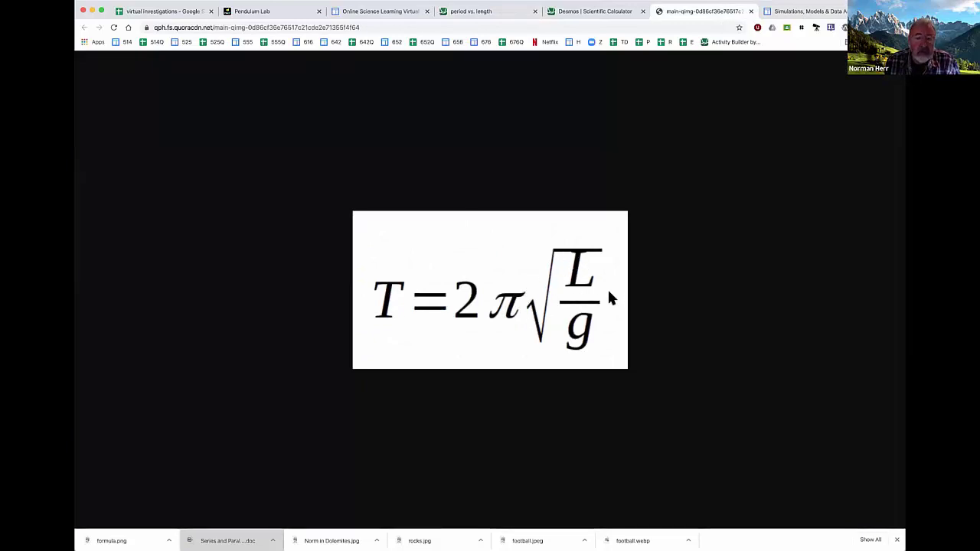
Return to the virtual investigations spreadsheet and look through the gravity and mass sheets, ending on the participants sheet
{"action": "left_click", "coordinate": [186, 13]}
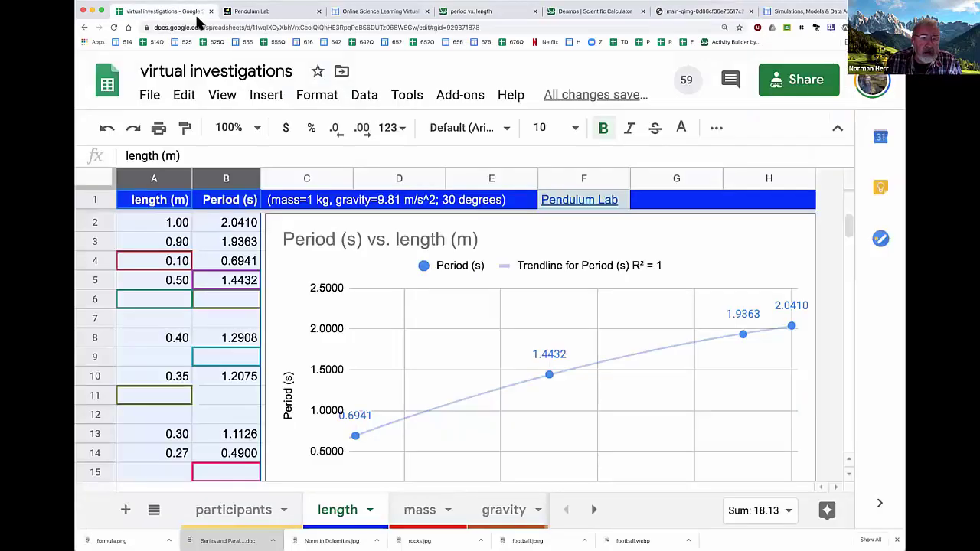
{"action": "left_click", "coordinate": [426, 511]}
{"action": "left_click", "coordinate": [502, 513]}
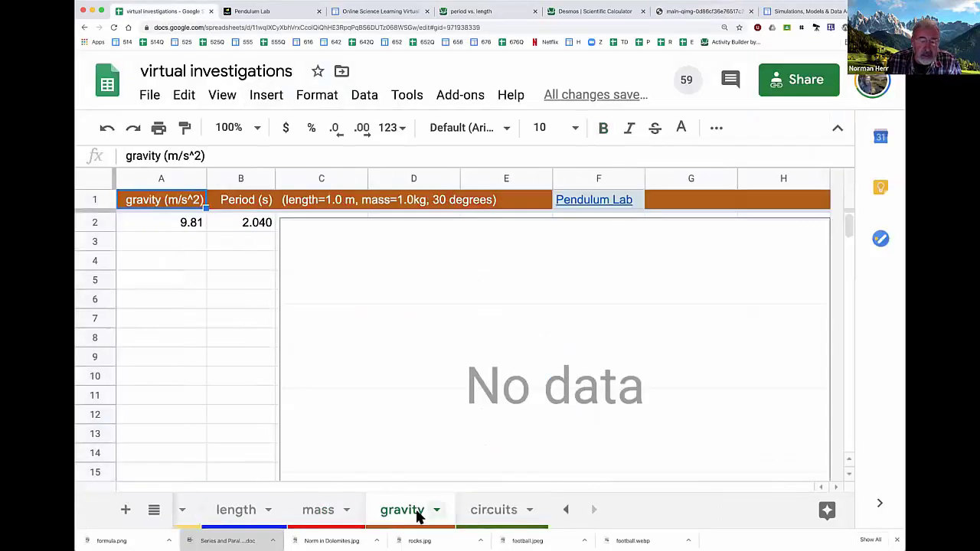
{"action": "left_click", "coordinate": [328, 510]}
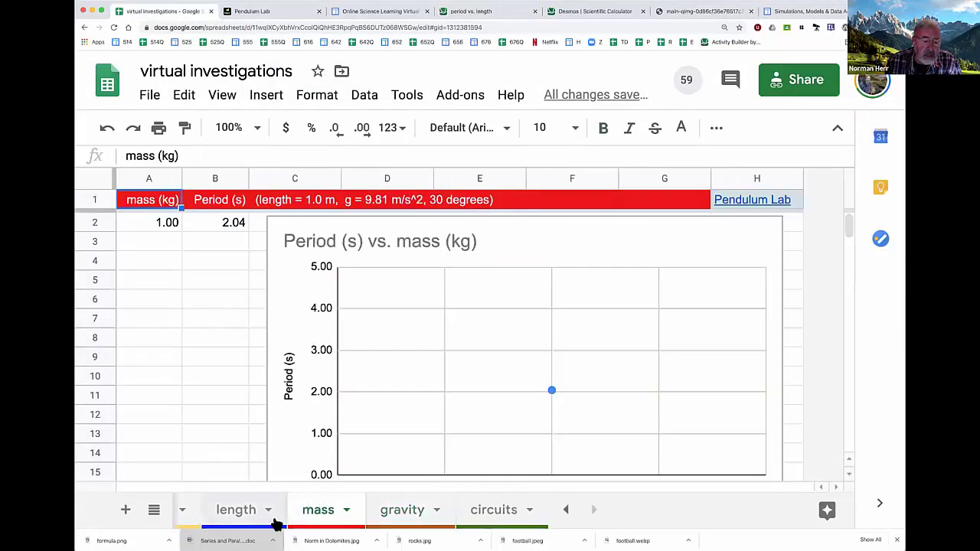
{"action": "scroll", "coordinate": [277, 524], "scroll_direction": "up", "scroll_amount": 2}
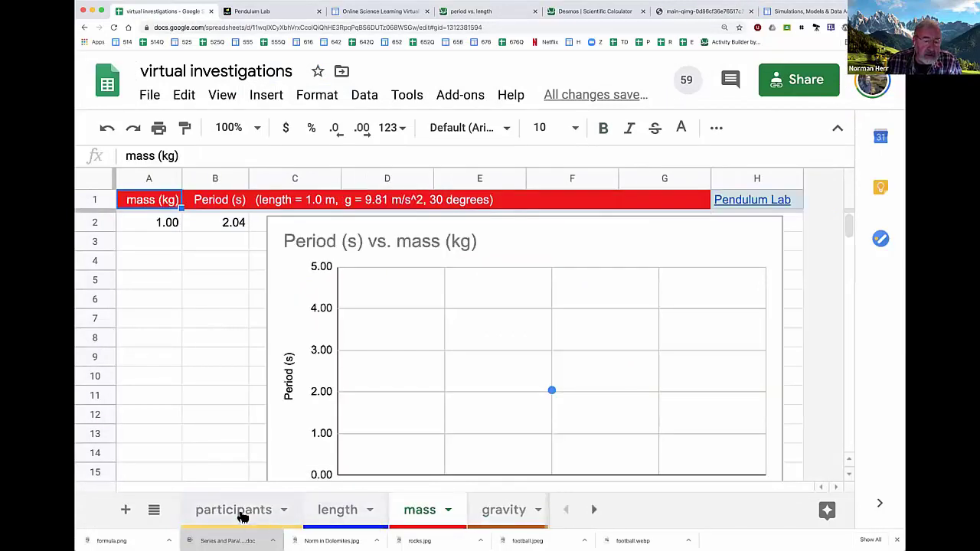
{"action": "left_click", "coordinate": [242, 515]}
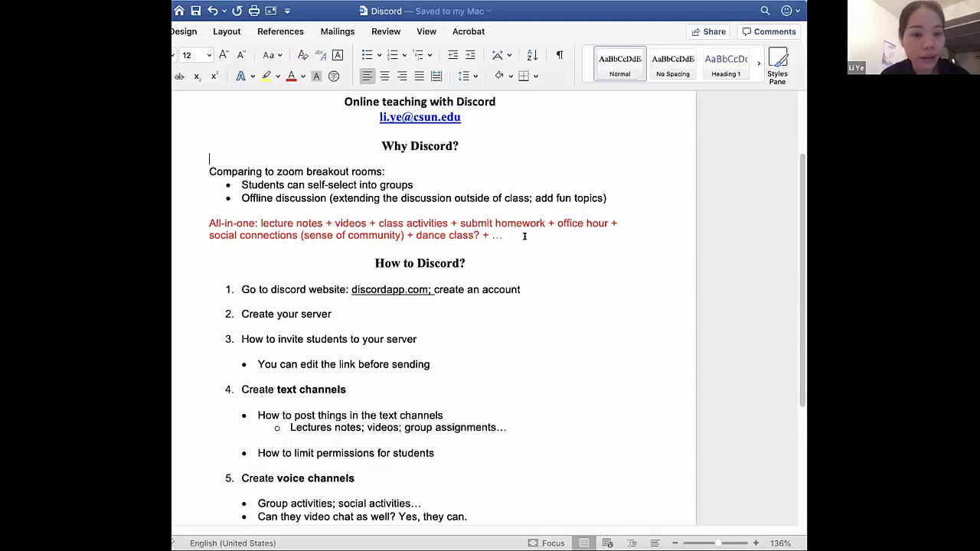
In the Discord Word document, highlight the red All-in-one paragraph and review the How to Discord outline
{"action": "left_click_drag", "start_coordinate": [503, 236], "coordinate": [194, 219]}
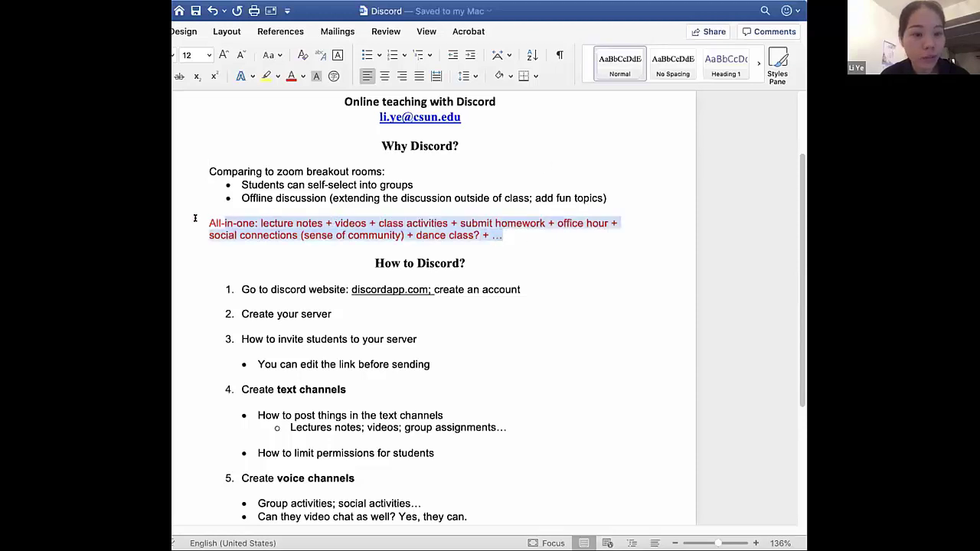
{"action": "left_click", "coordinate": [585, 242]}
{"action": "scroll", "coordinate": [584, 242], "scroll_direction": "down", "scroll_amount": 1}
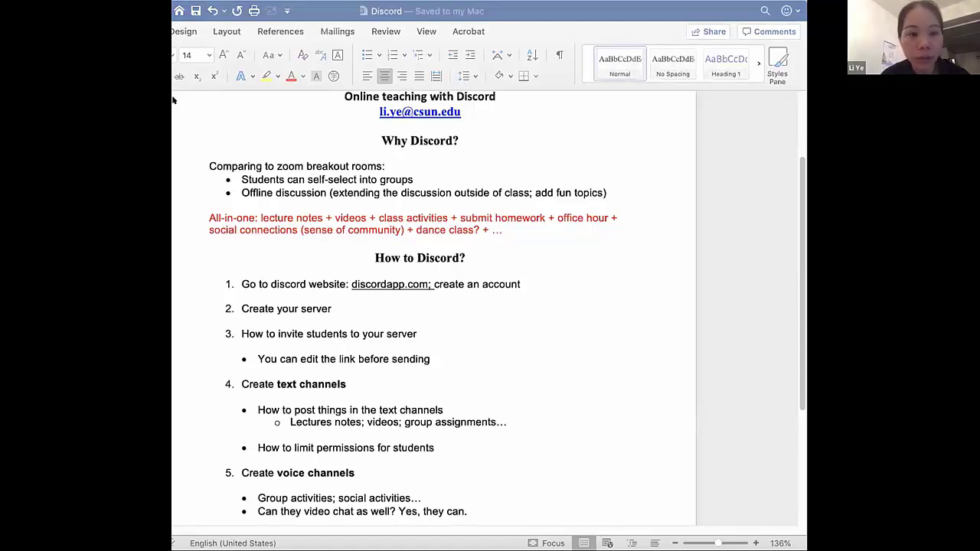
{"action": "left_click", "coordinate": [791, 103]}
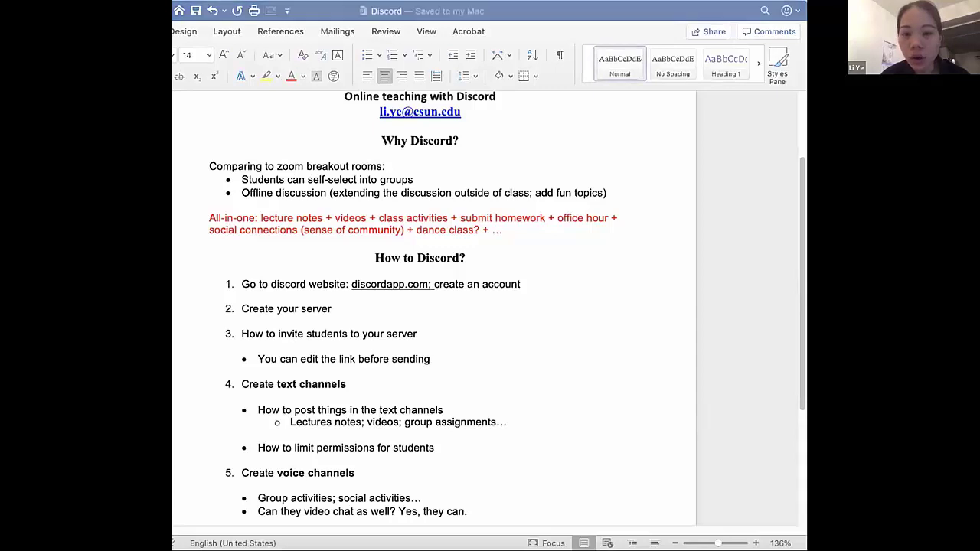
Switch to the browser, go to the Discord website from the Google results, and open Discord's web app
{"action": "left_click", "coordinate": [256, 248]}
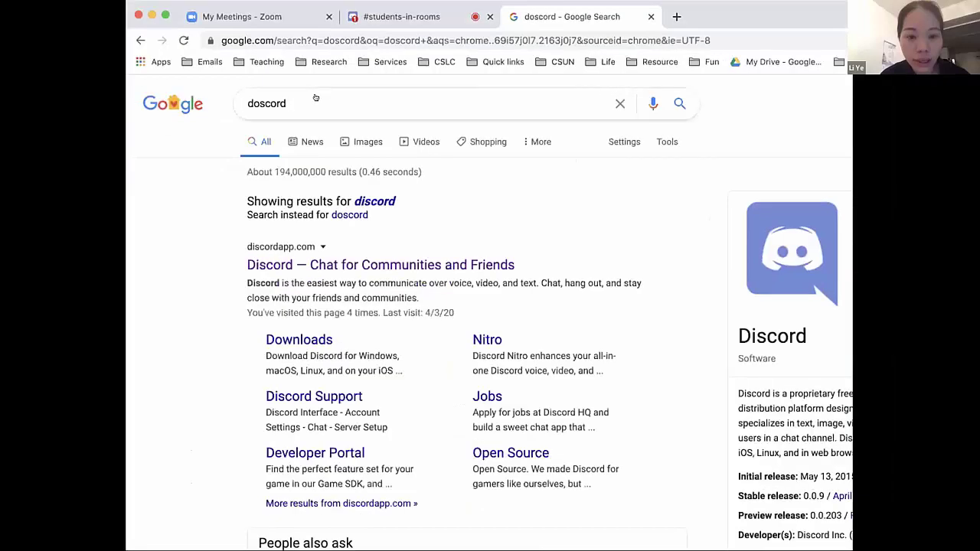
{"action": "left_click", "coordinate": [412, 264]}
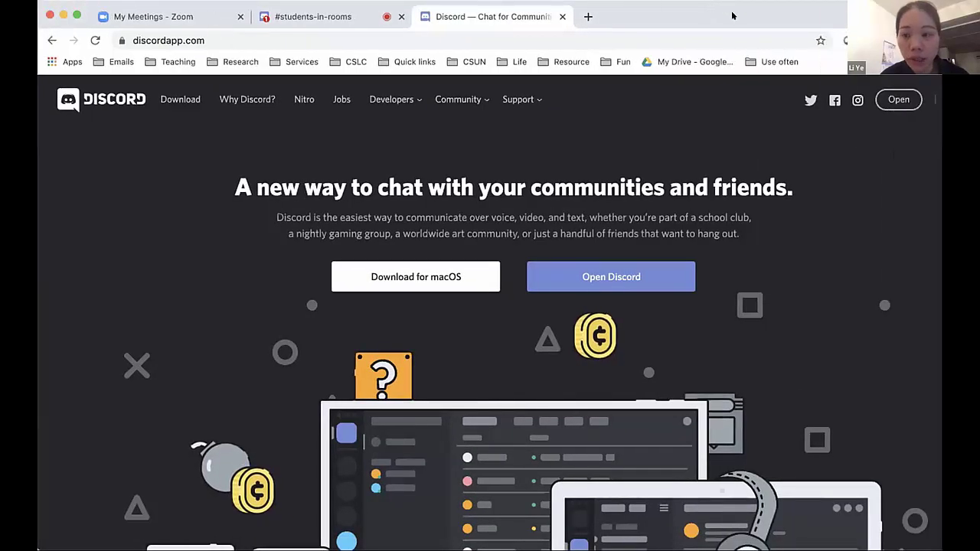
{"action": "left_click", "coordinate": [610, 276]}
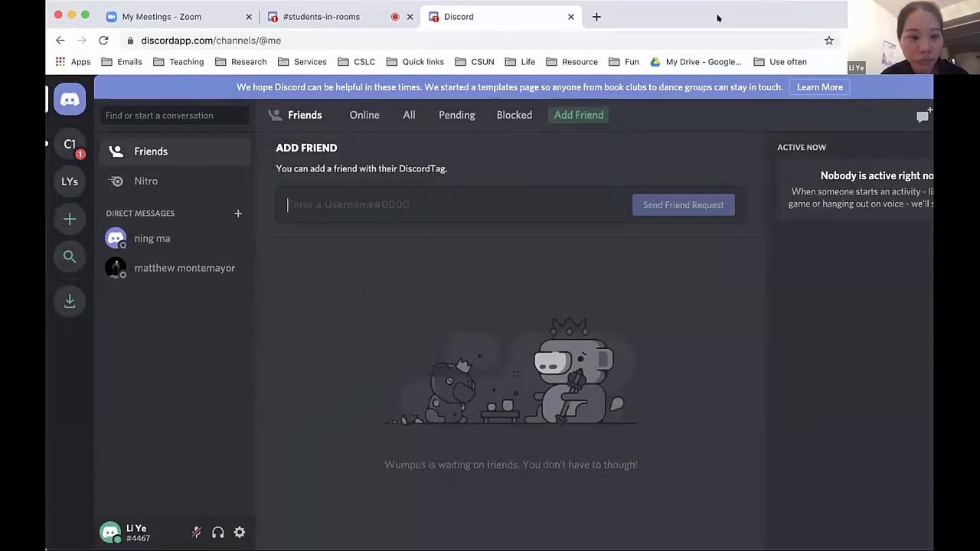
Visit the personal class server with the students-in-rooms channel, and create a new server named Palooza
{"action": "left_click", "coordinate": [707, 8]}
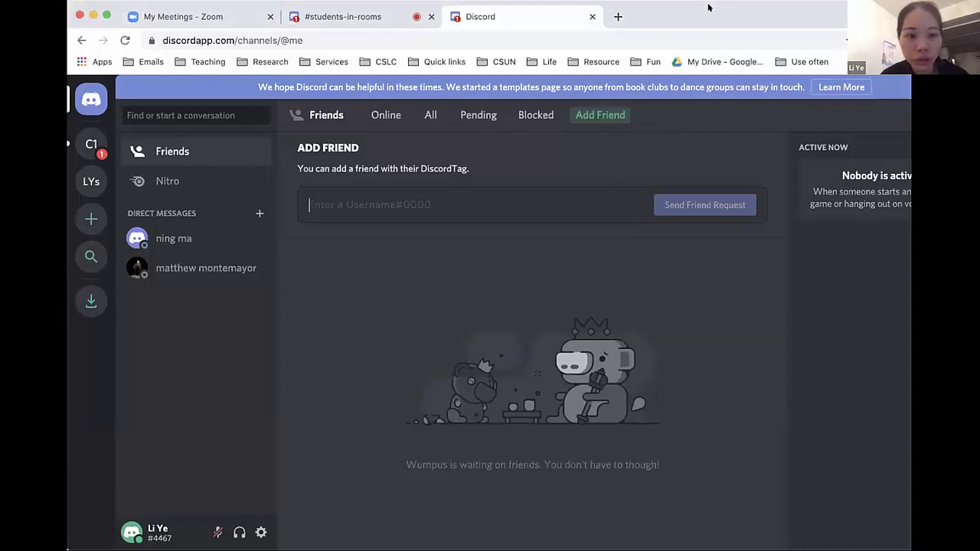
{"action": "left_click", "coordinate": [88, 181]}
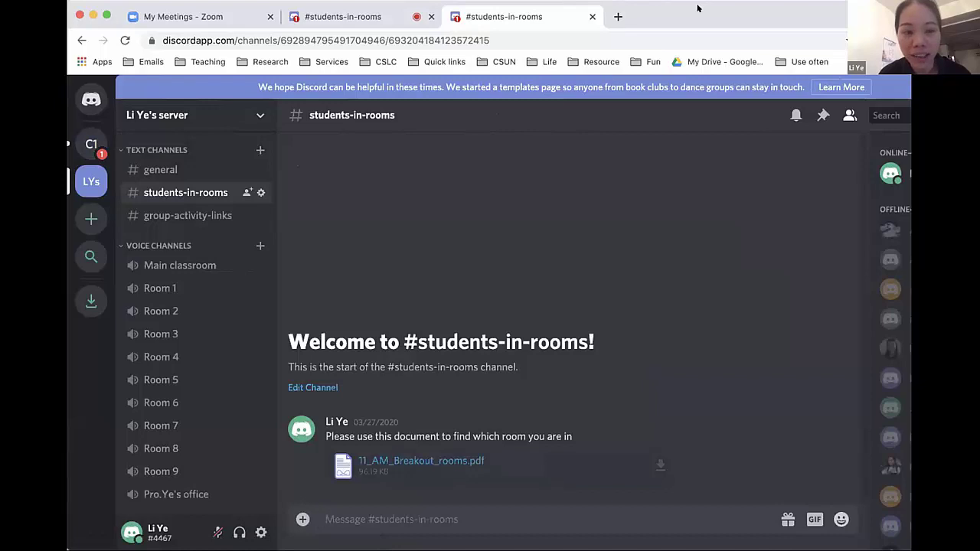
{"action": "left_click", "coordinate": [89, 220]}
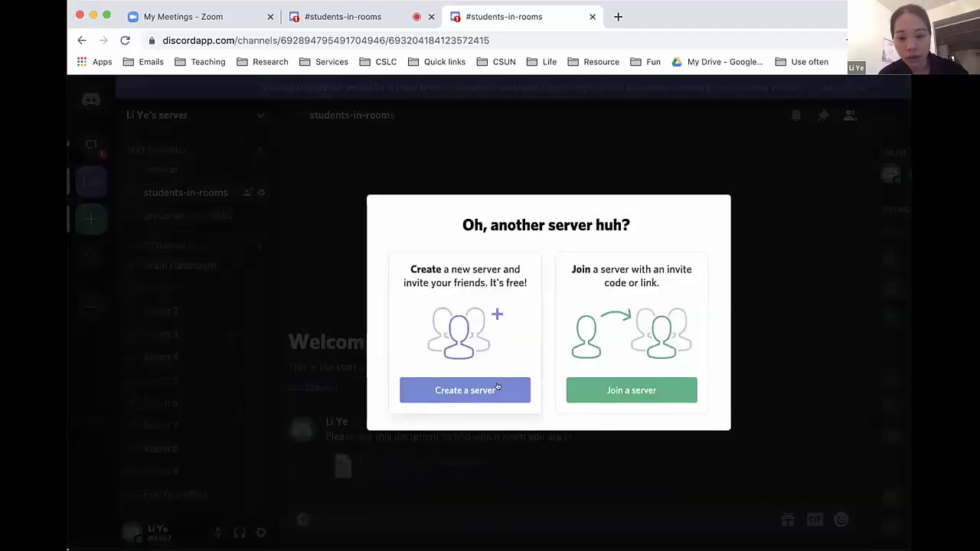
{"action": "left_click", "coordinate": [497, 387]}
{"action": "left_click_drag", "start_coordinate": [469, 309], "coordinate": [379, 303]}
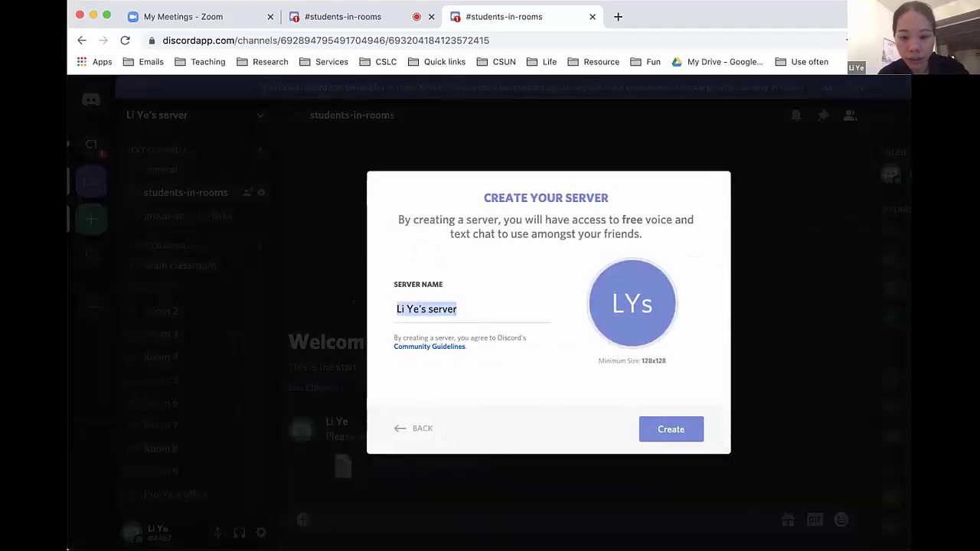
{"action": "type", "text": "P"}
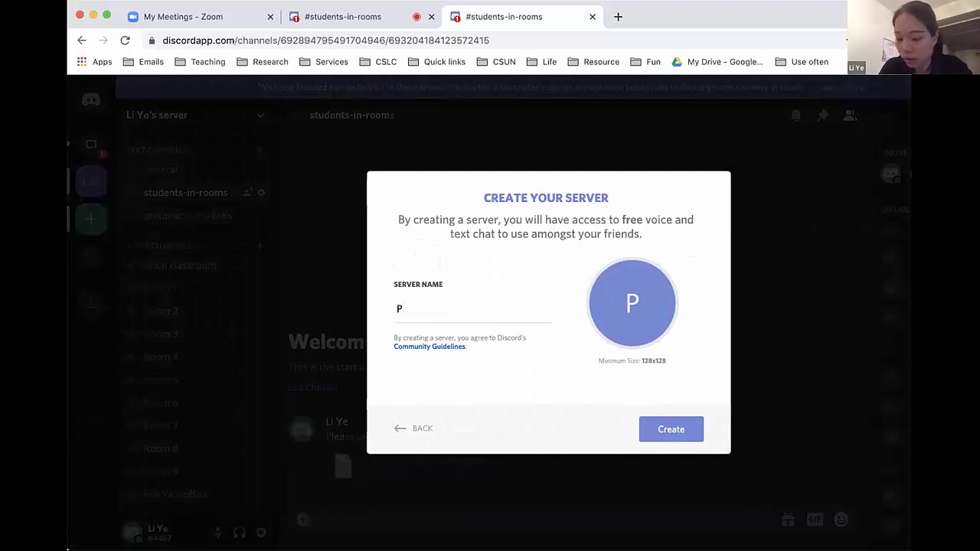
{"action": "type", "text": "alooza"}
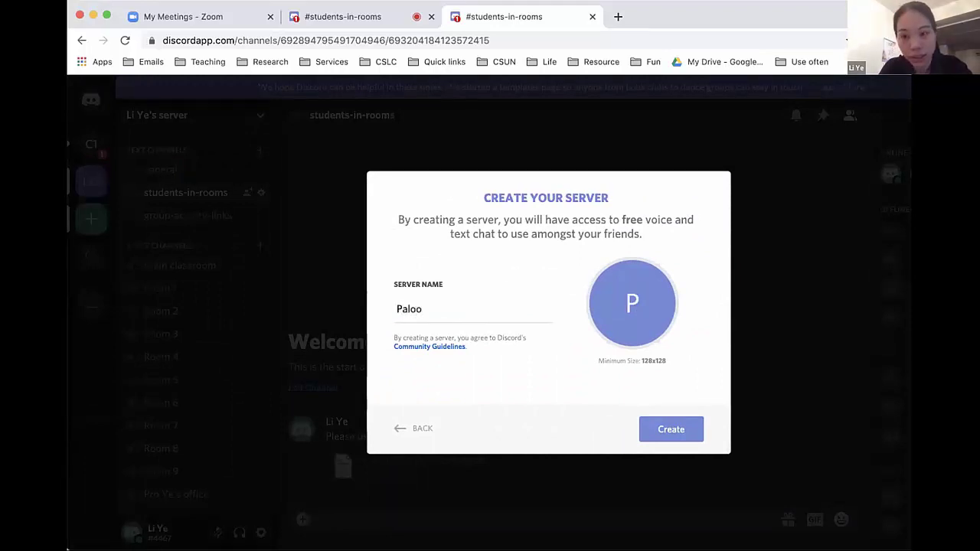
{"action": "left_click", "coordinate": [660, 429]}
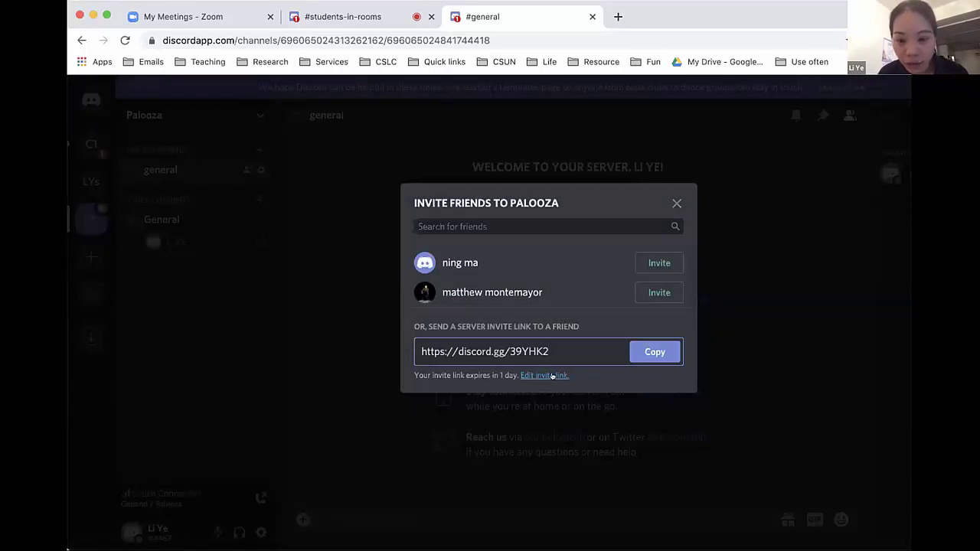
Review the expiry and maximum-use options for the Palooza invite link, highlight the link, and dismiss the invitation dialog
{"action": "left_click", "coordinate": [539, 374]}
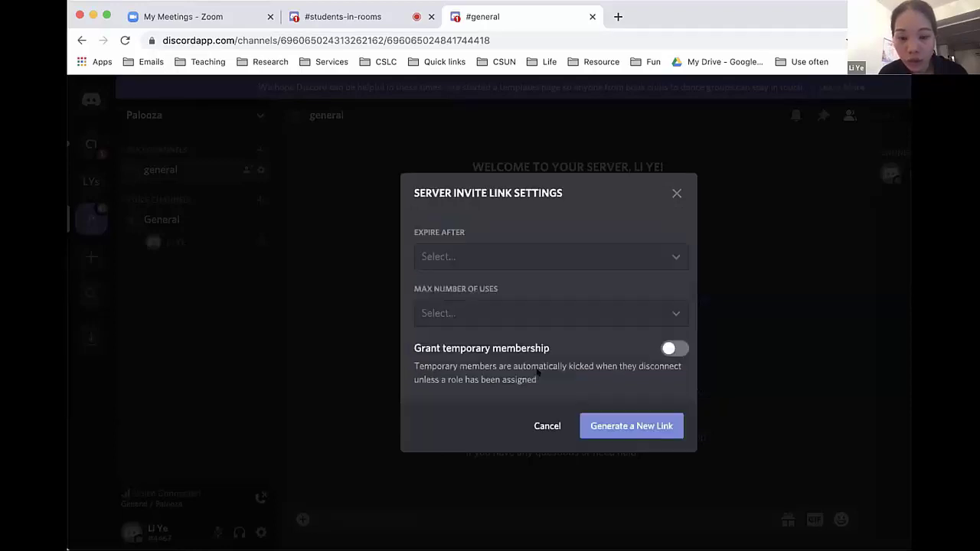
{"action": "left_click", "coordinate": [668, 257]}
{"action": "left_click", "coordinate": [640, 219]}
{"action": "left_click", "coordinate": [668, 252]}
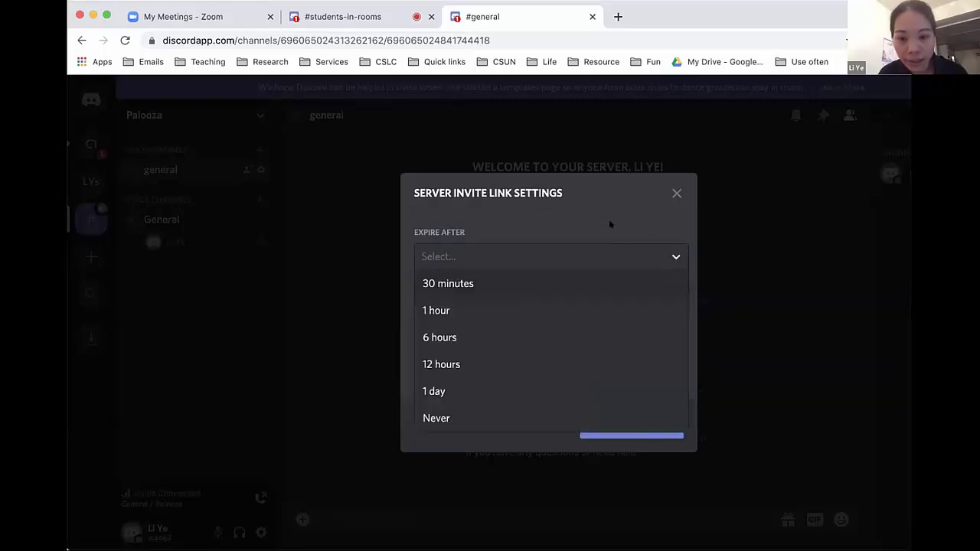
{"action": "left_click", "coordinate": [610, 224]}
{"action": "left_click", "coordinate": [663, 314]}
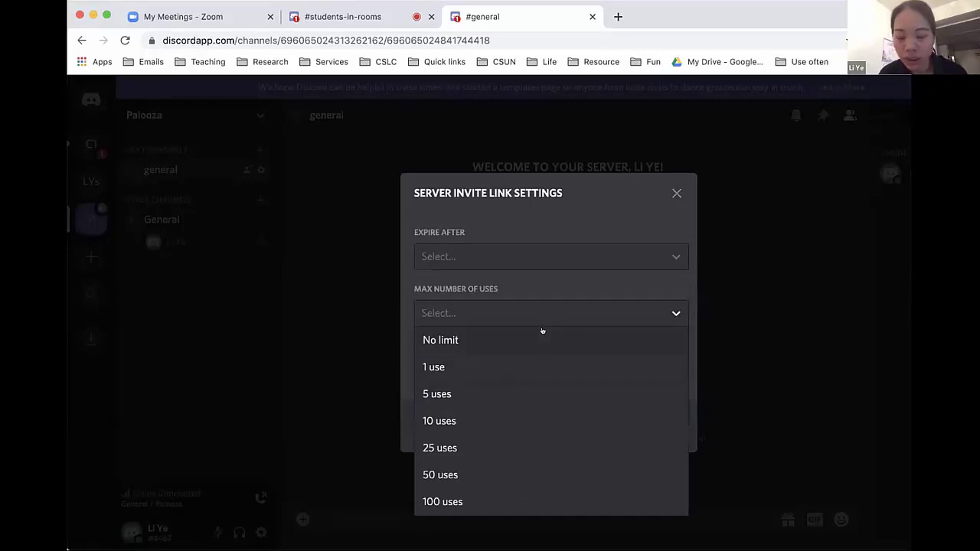
{"action": "left_click", "coordinate": [671, 193]}
{"action": "left_click", "coordinate": [670, 193]}
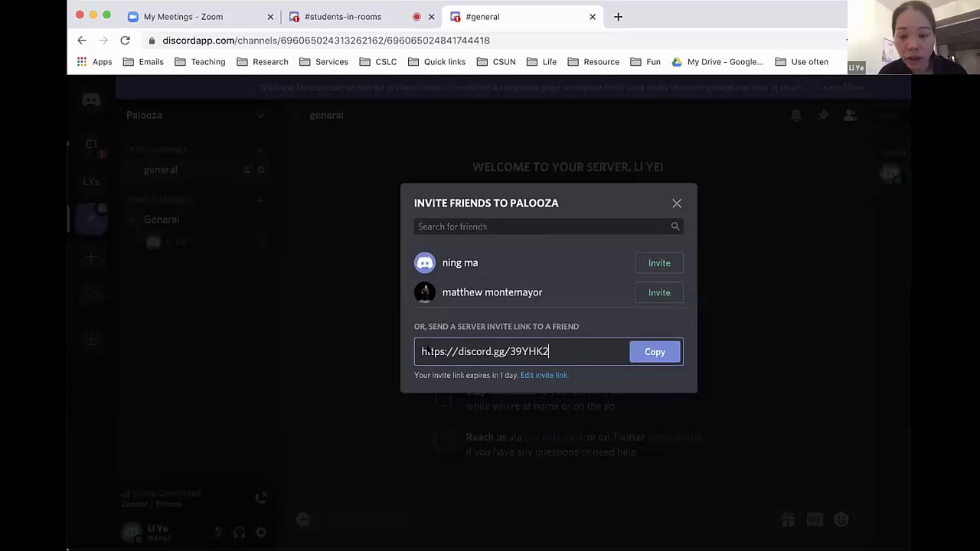
{"action": "left_click", "coordinate": [415, 350]}
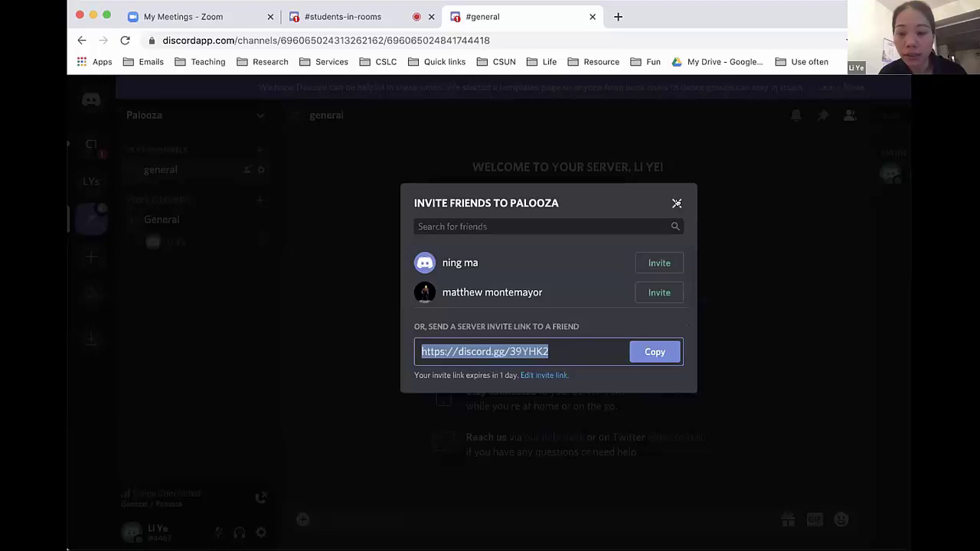
{"action": "left_click", "coordinate": [677, 203]}
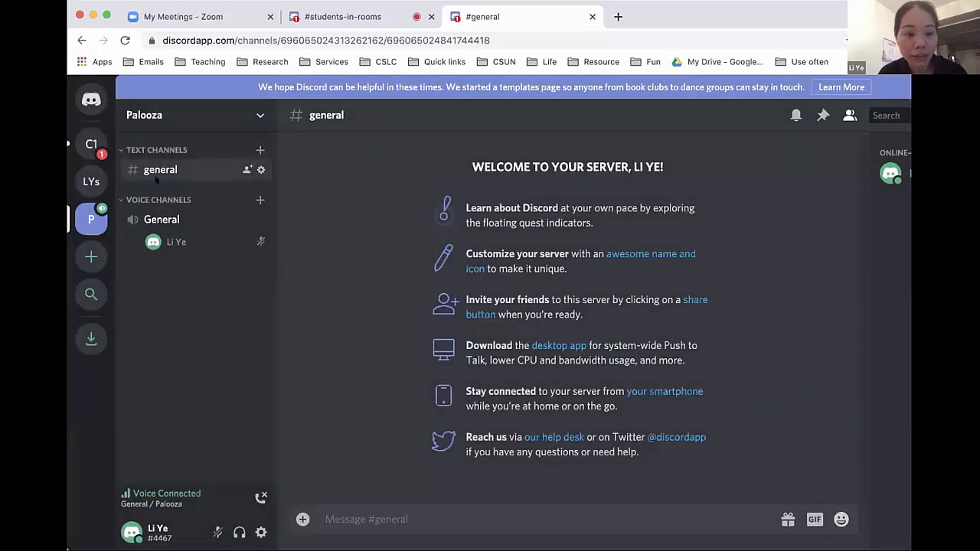
Return to the personal class server and add a text channel named notes
{"action": "left_click", "coordinate": [86, 181]}
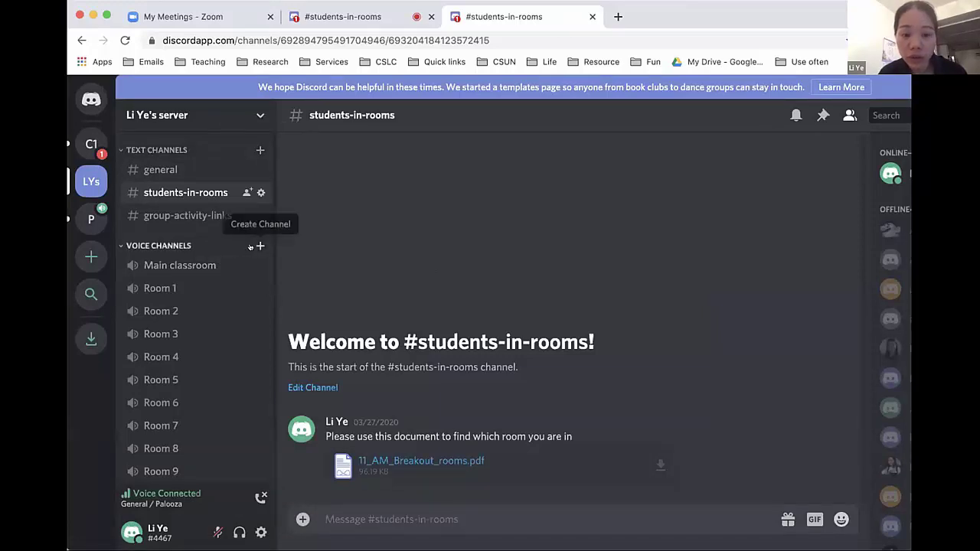
{"action": "scroll", "coordinate": [249, 251], "scroll_direction": "down", "scroll_amount": 1}
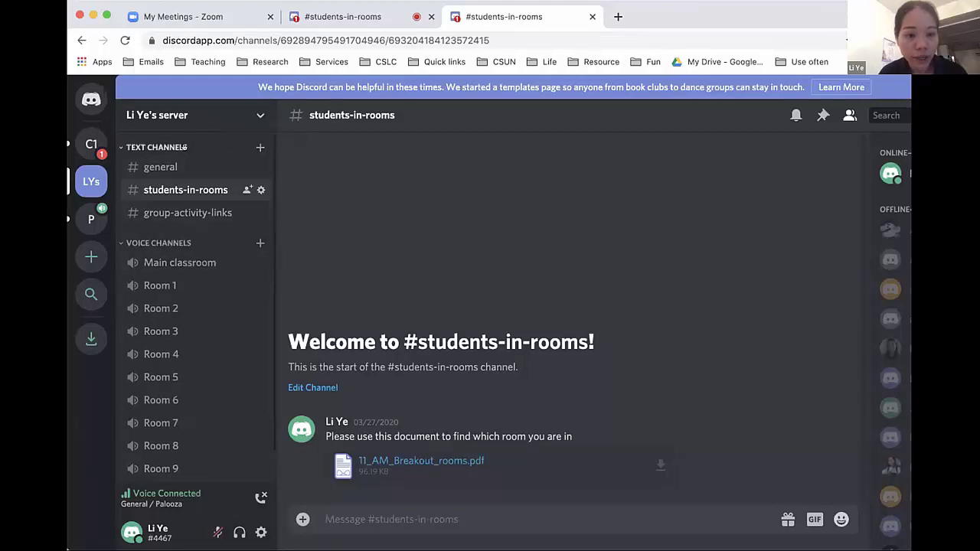
{"action": "left_click", "coordinate": [260, 147]}
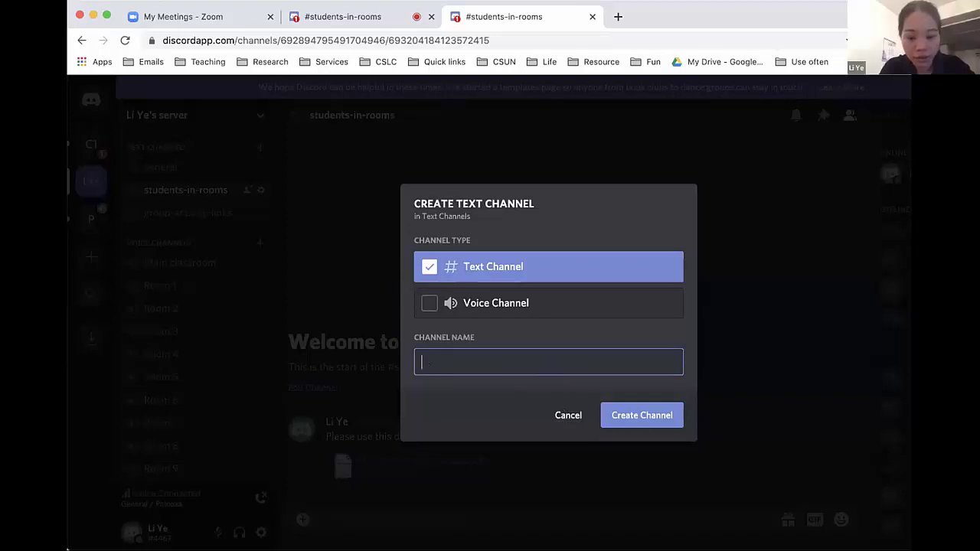
{"action": "type", "text": "notes"}
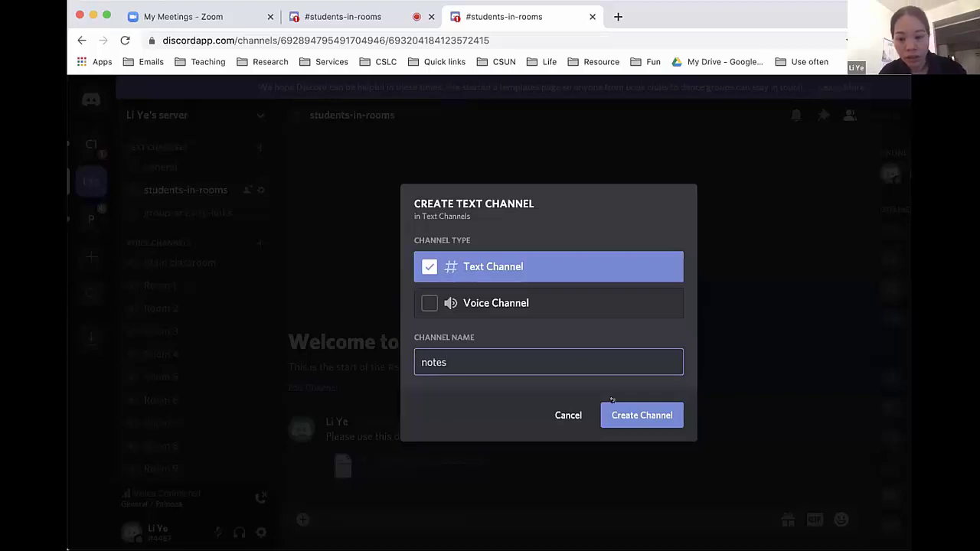
{"action": "left_click", "coordinate": [630, 416]}
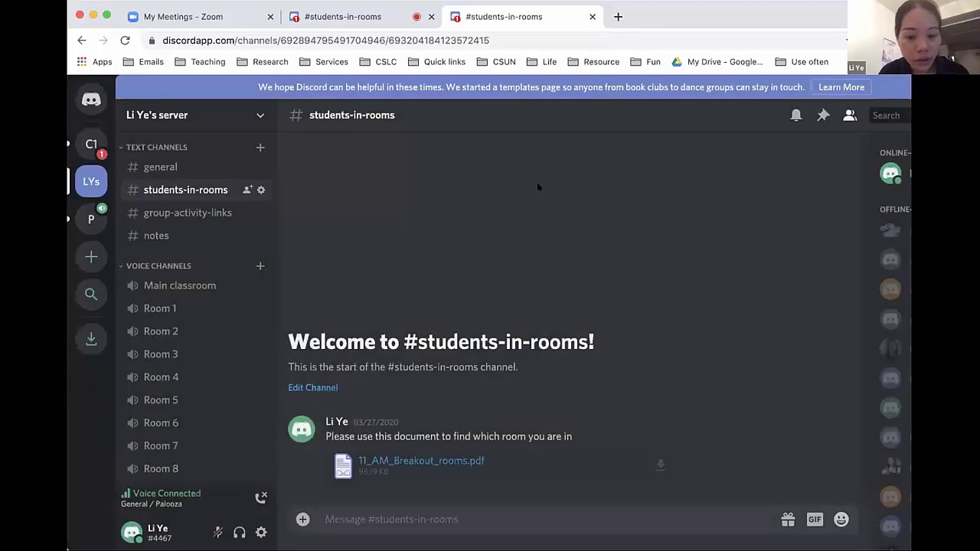
Switch to the Chem 110 server and look through the files and videos posted in its lecture-notes channel
{"action": "left_click", "coordinate": [86, 147]}
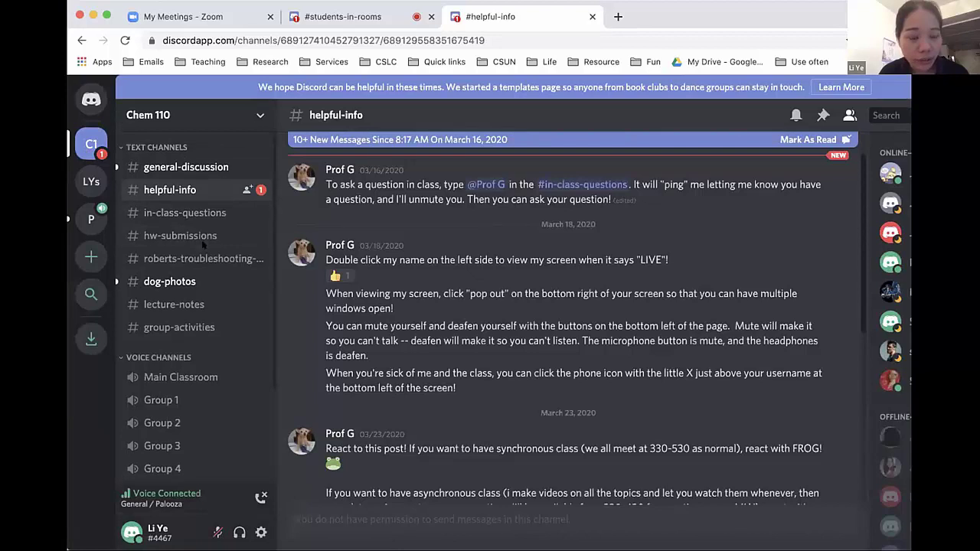
{"action": "scroll", "coordinate": [188, 260], "scroll_direction": "down", "scroll_amount": 1}
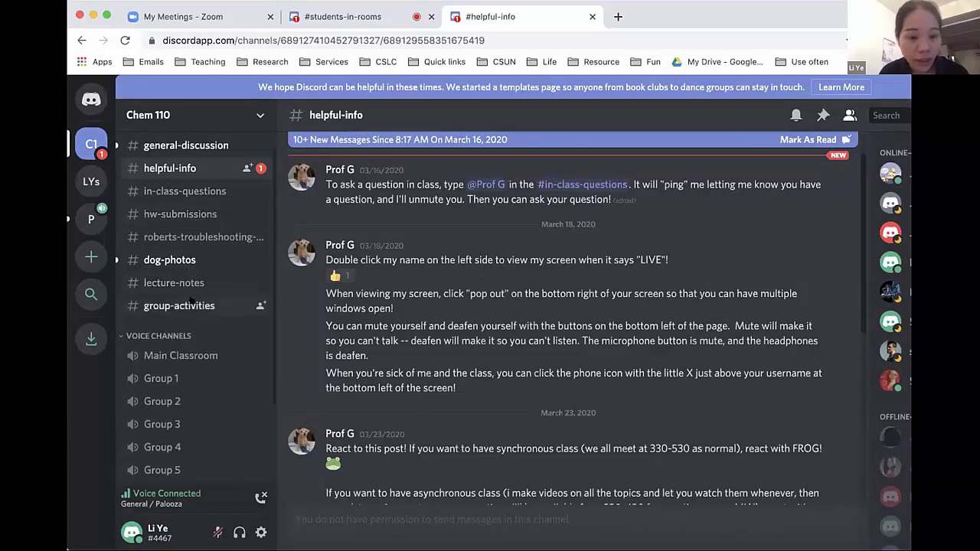
{"action": "left_click", "coordinate": [190, 283]}
{"action": "scroll", "coordinate": [420, 277], "scroll_direction": "up", "scroll_amount": 8}
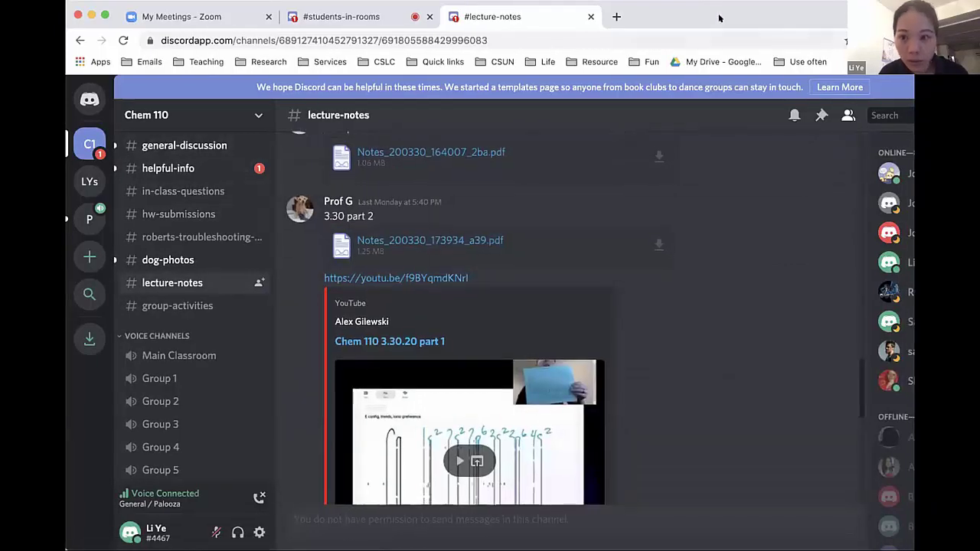
{"action": "left_click_drag", "start_coordinate": [720, 18], "coordinate": [711, 18]}
{"action": "scroll", "coordinate": [452, 322], "scroll_direction": "down", "scroll_amount": 3}
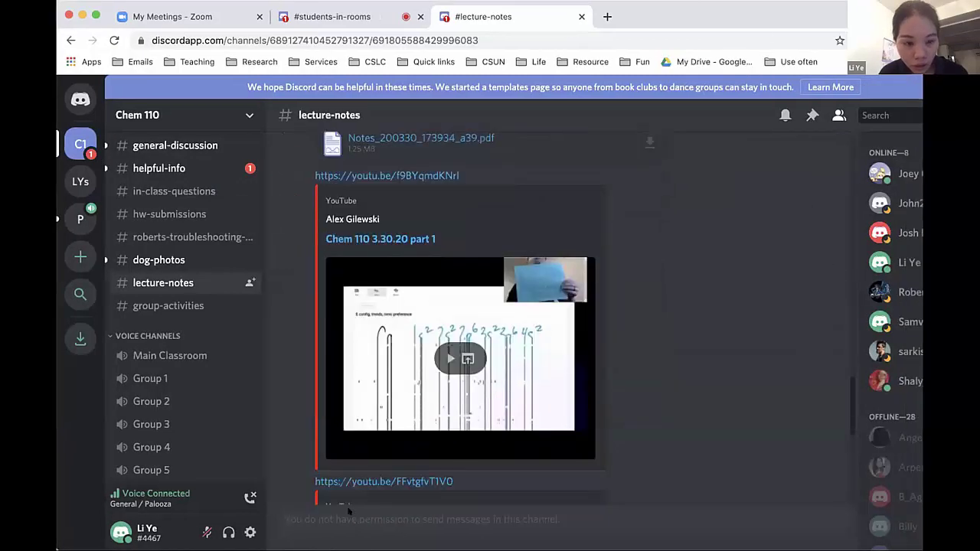
{"action": "scroll", "coordinate": [184, 245], "scroll_direction": "up", "scroll_amount": 1}
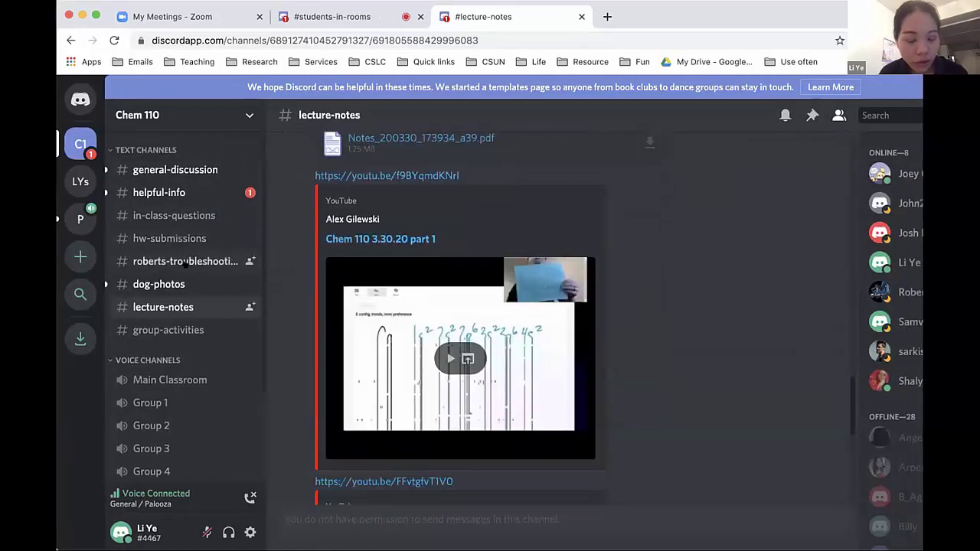
View Chem 110's hw-submissions, in-class-questions, general-discussion and dog-photos channels
{"action": "left_click", "coordinate": [181, 242]}
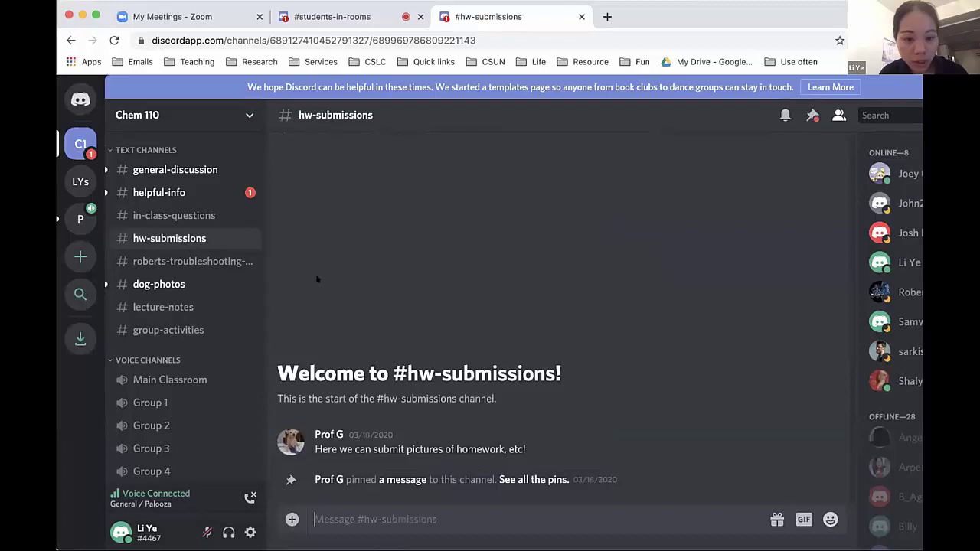
{"action": "left_click", "coordinate": [175, 216]}
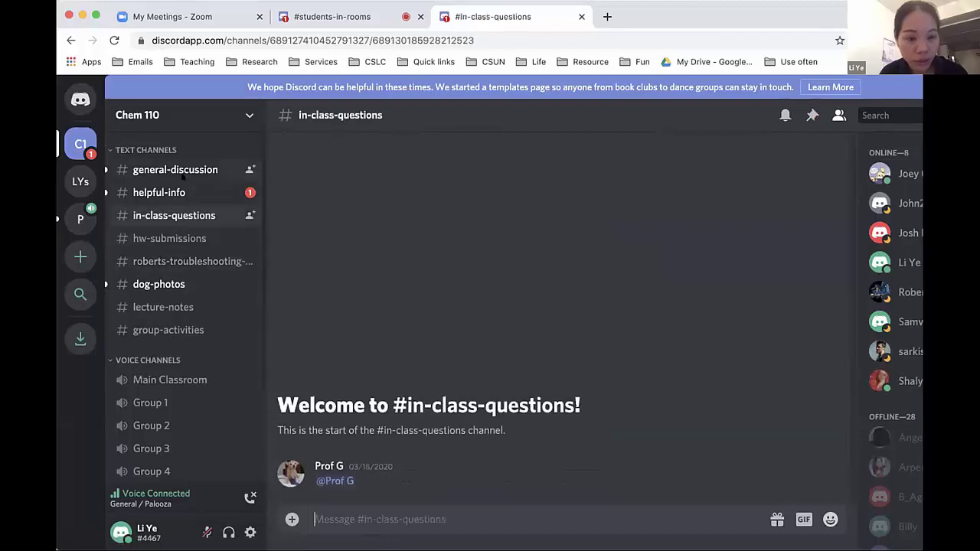
{"action": "left_click", "coordinate": [182, 173]}
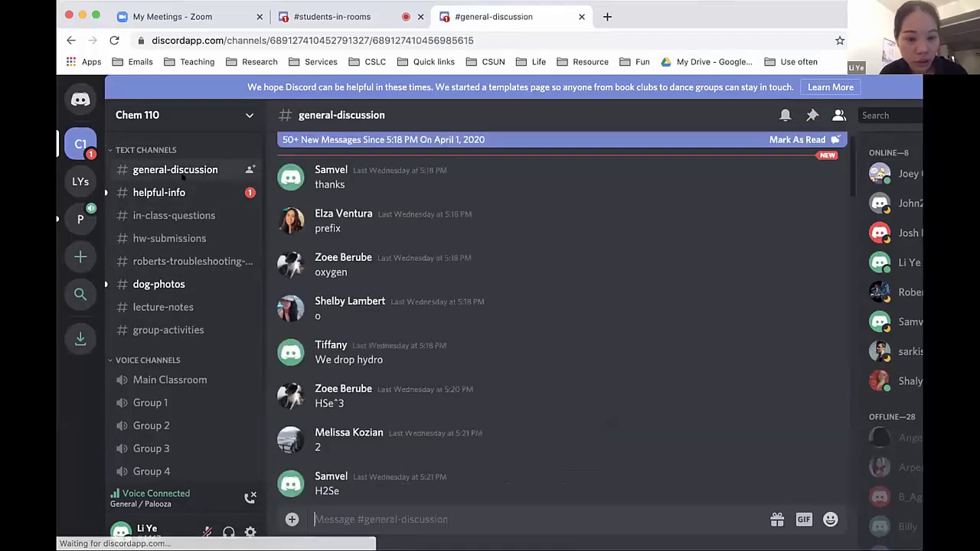
{"action": "left_click", "coordinate": [166, 285]}
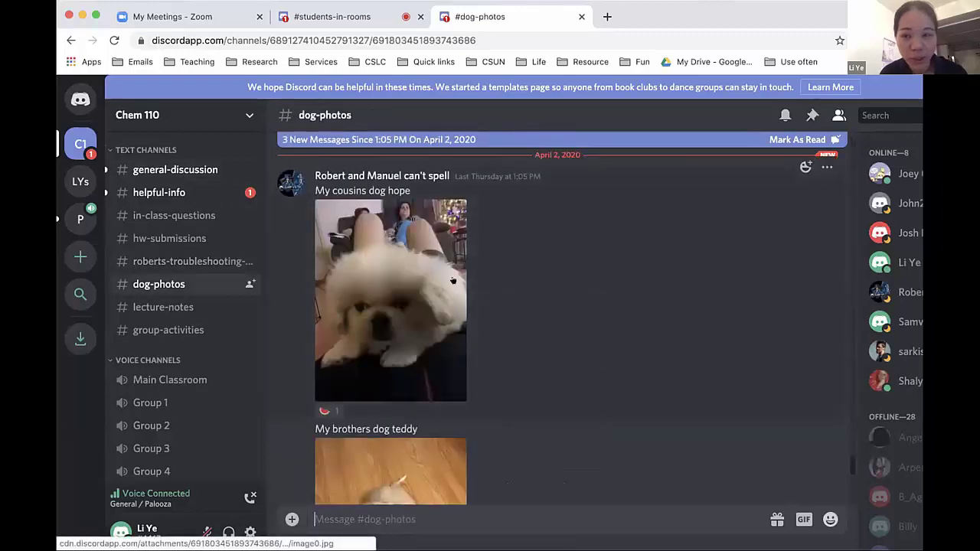
{"action": "scroll", "coordinate": [452, 281], "scroll_direction": "down", "scroll_amount": 3}
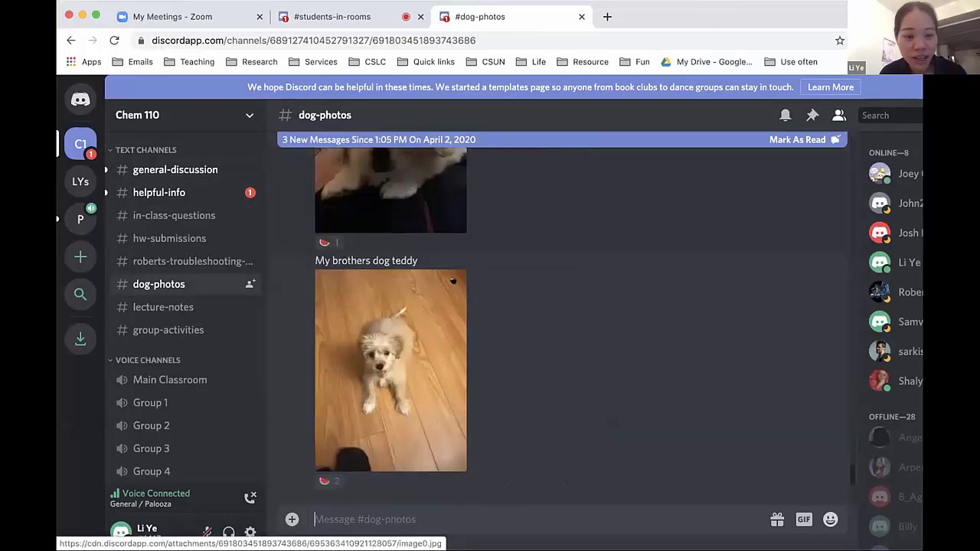
Go back to the personal class server and create a voice channel named dog lover
{"action": "left_click", "coordinate": [80, 182]}
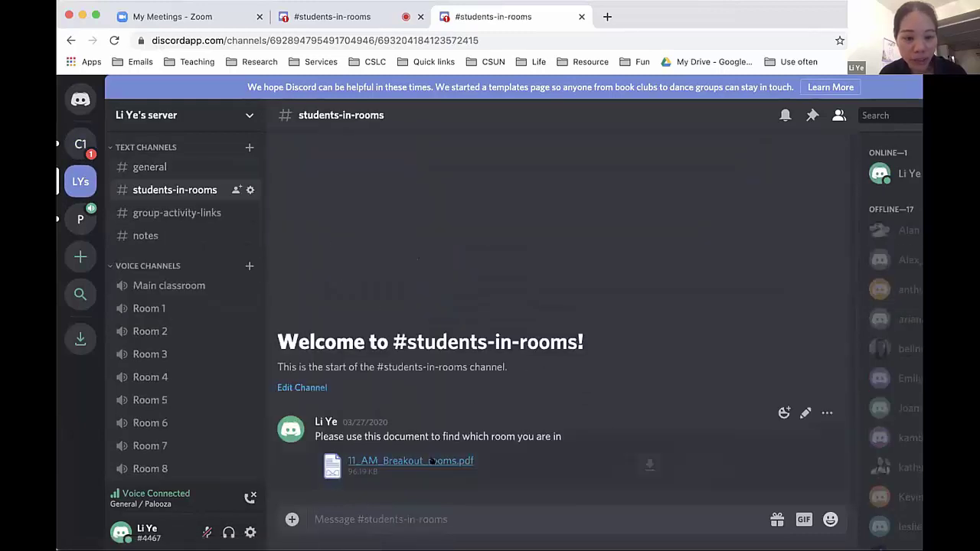
{"action": "left_click", "coordinate": [246, 266]}
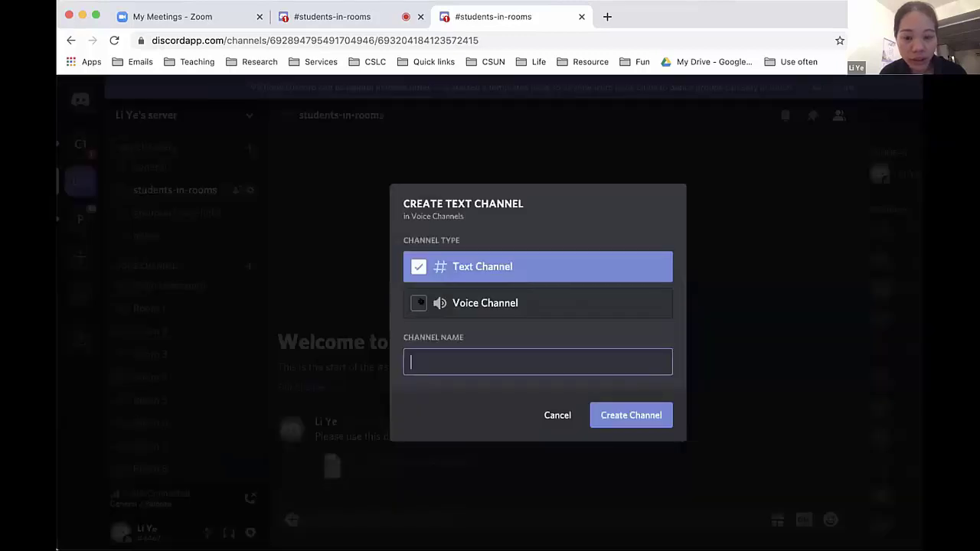
{"action": "left_click", "coordinate": [459, 303]}
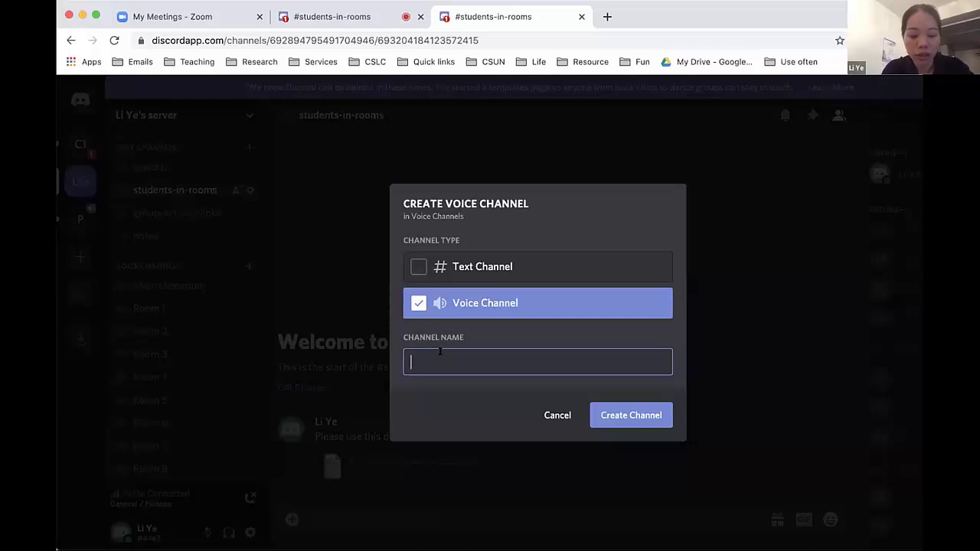
{"action": "type", "text": "dog lover"}
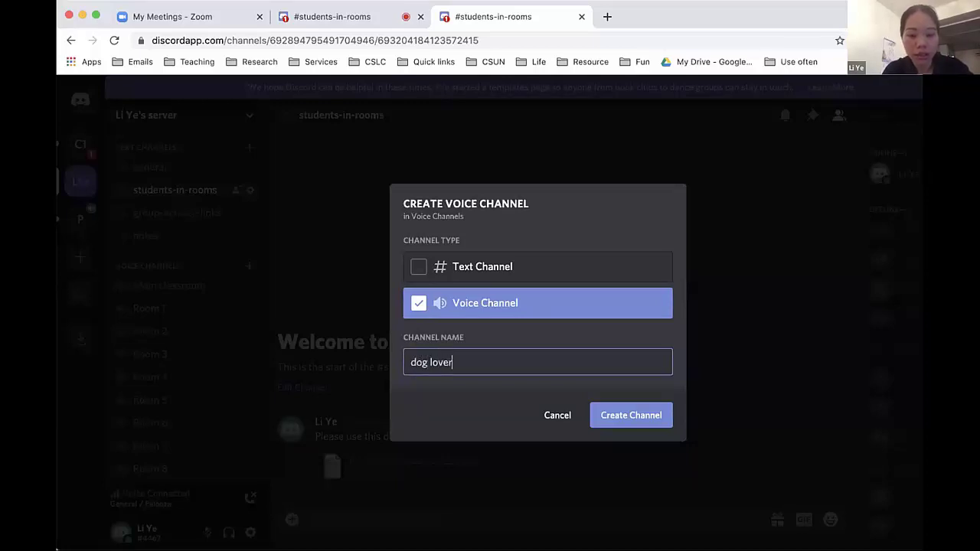
{"action": "left_click", "coordinate": [628, 414]}
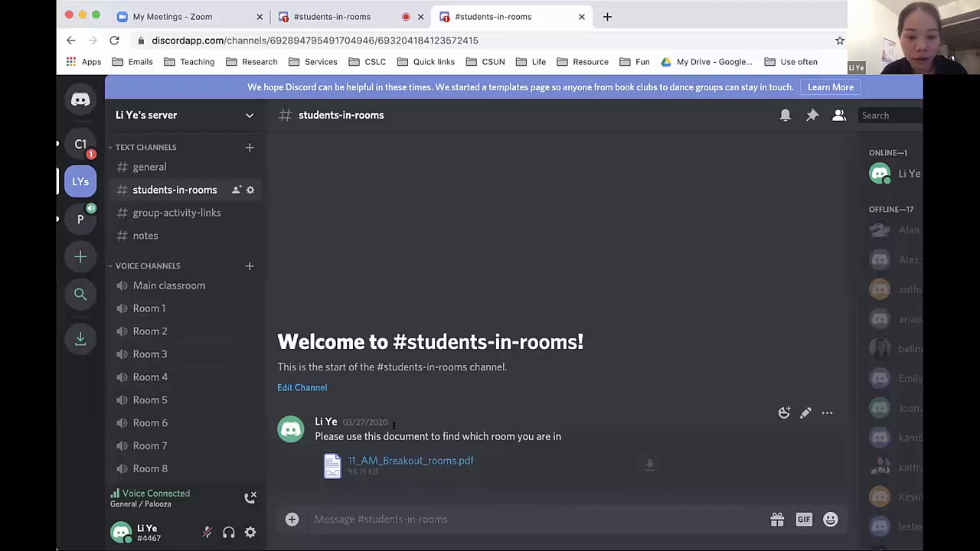
Open the 11_AM_Breakout_rooms.pdf file posted in the students-in-rooms channel
{"action": "left_click", "coordinate": [444, 462]}
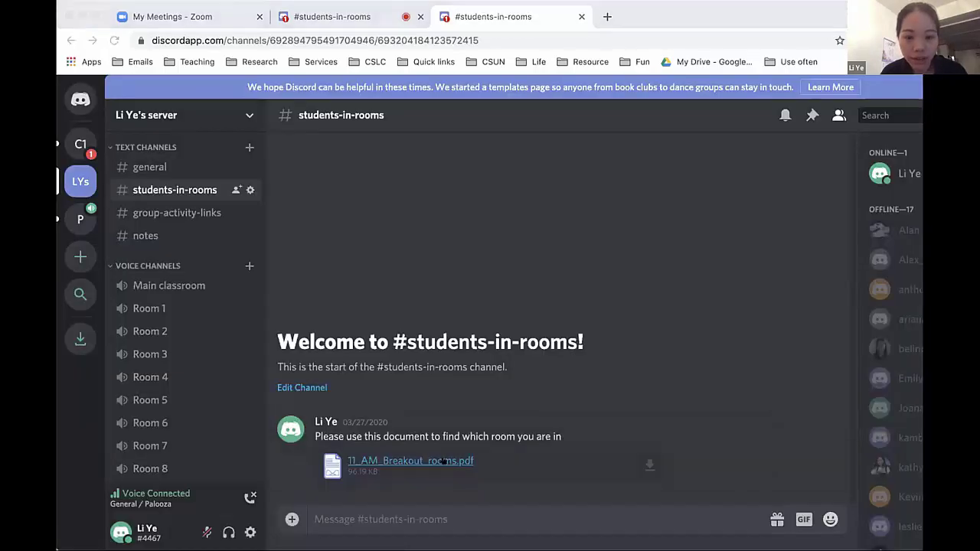